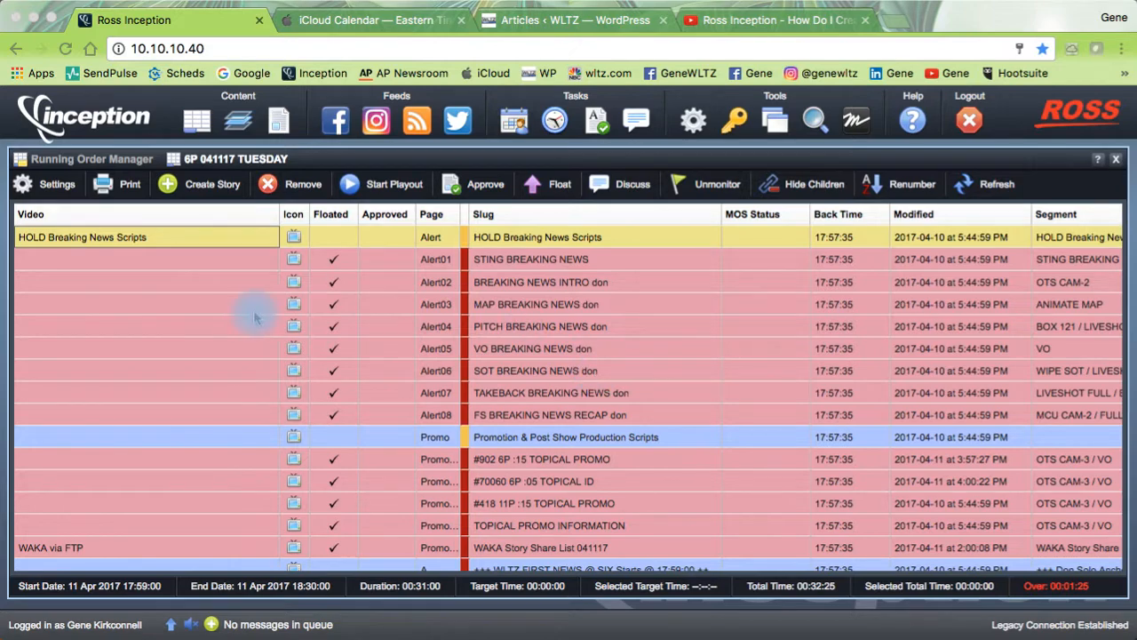
scroll(249, 313, down, 5)
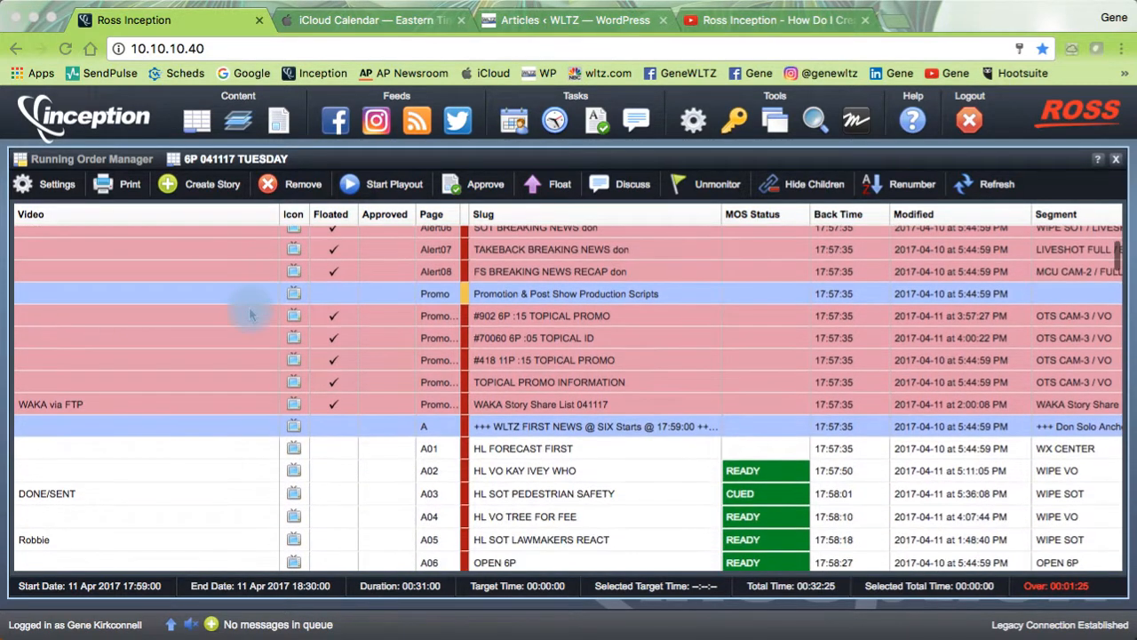
scroll(250, 312, down, 4)
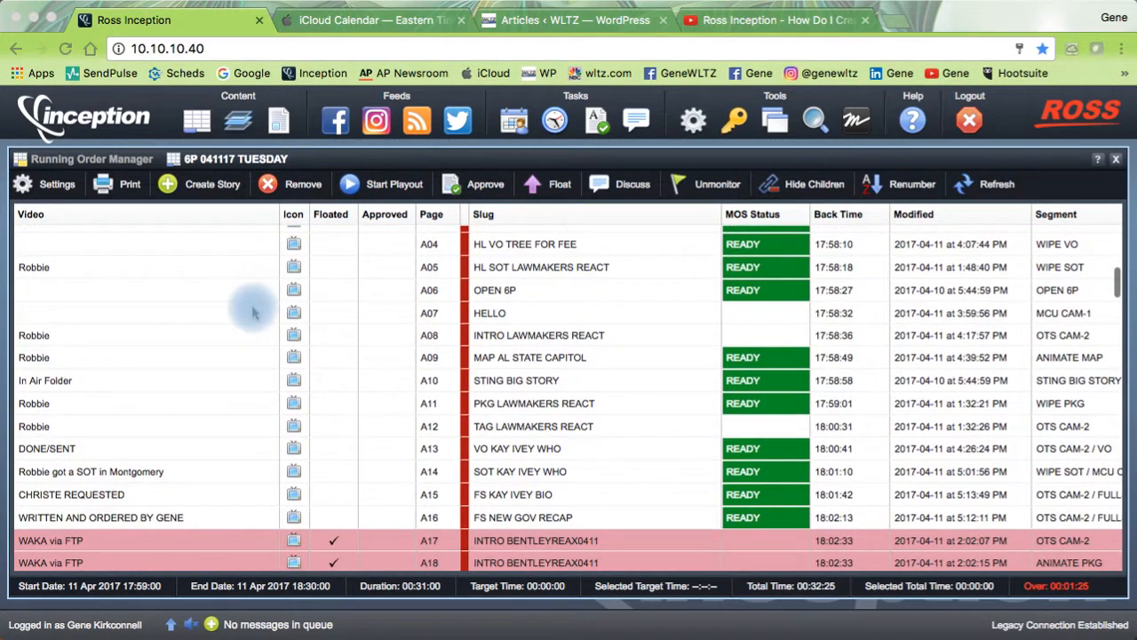
scroll(252, 312, right, 5)
scroll(252, 313, left, 5)
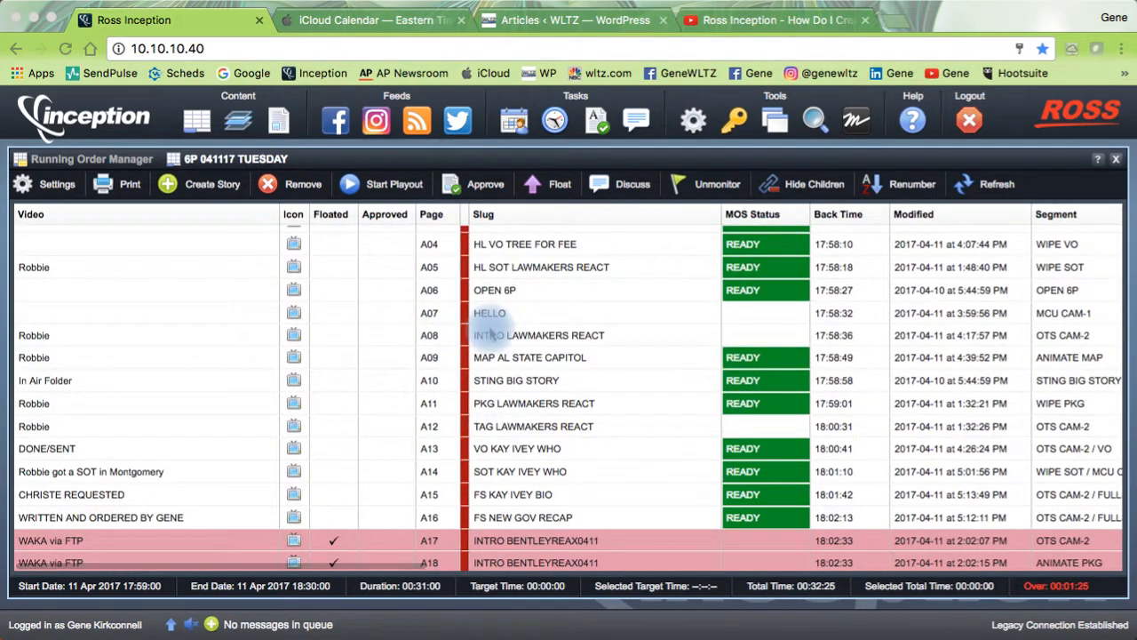
scroll(491, 332, down, 5)
scroll(491, 332, down, 3)
scroll(485, 324, up, 4)
scroll(484, 324, right, 3)
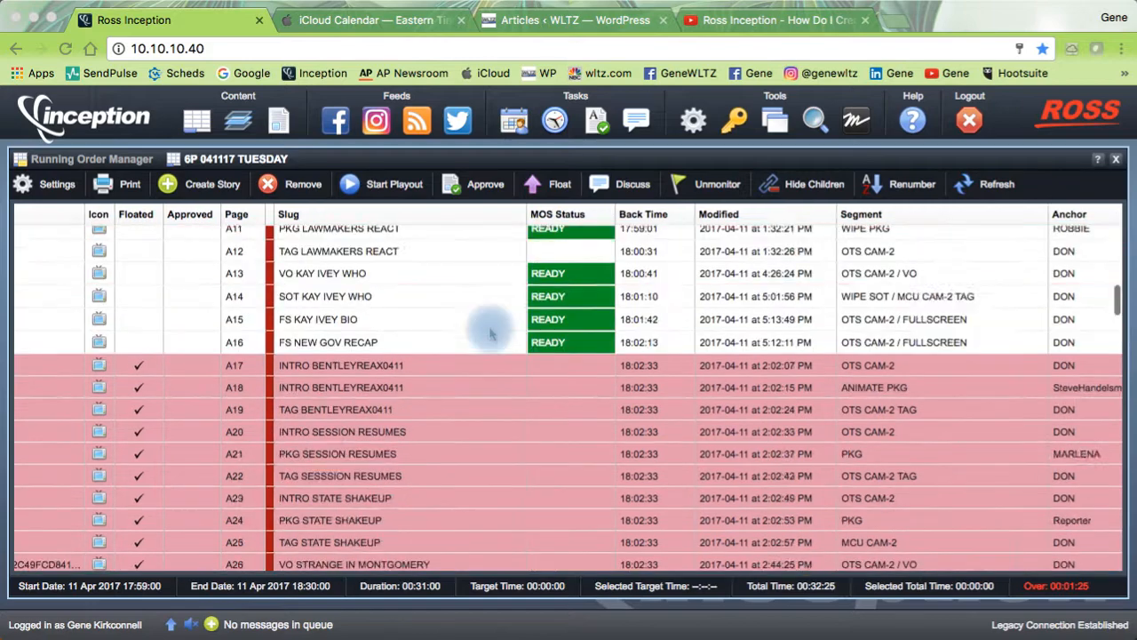
scroll(484, 329, up, 5)
scroll(484, 331, right, 2)
scroll(484, 330, right, 2)
scroll(489, 330, left, 8)
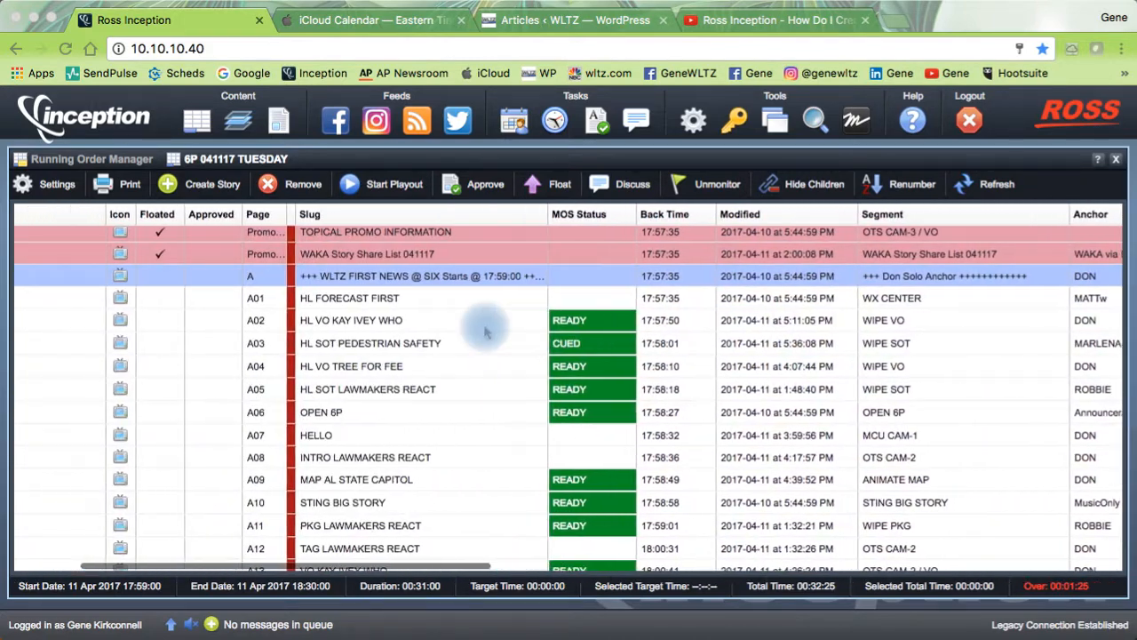
scroll(493, 330, up, 2)
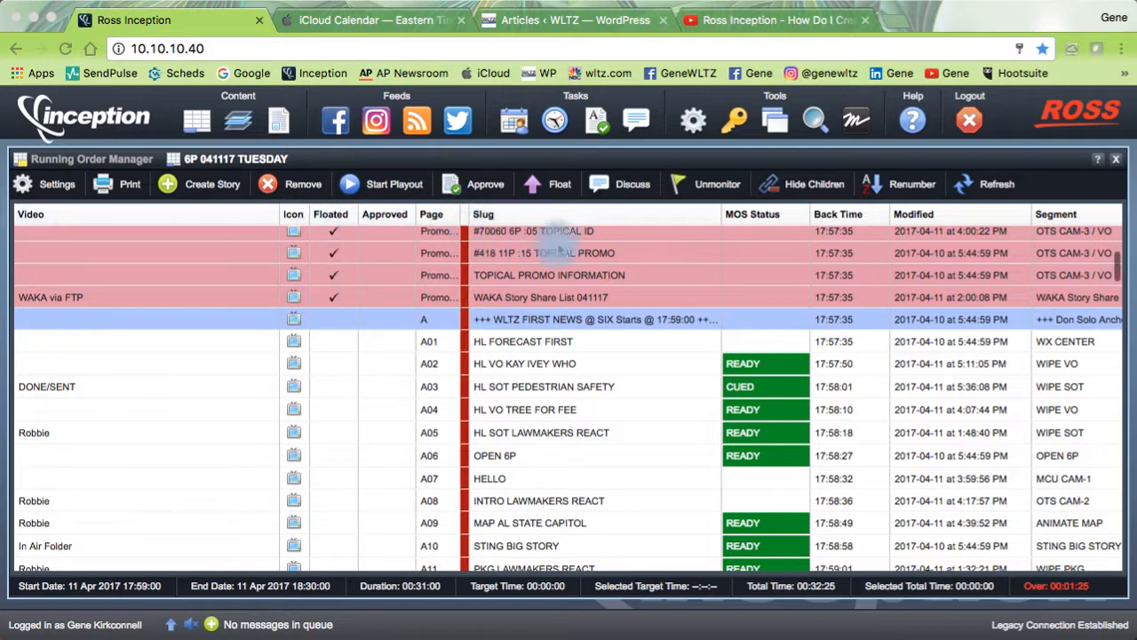
scroll(547, 277, right, 2)
scroll(549, 277, right, 6)
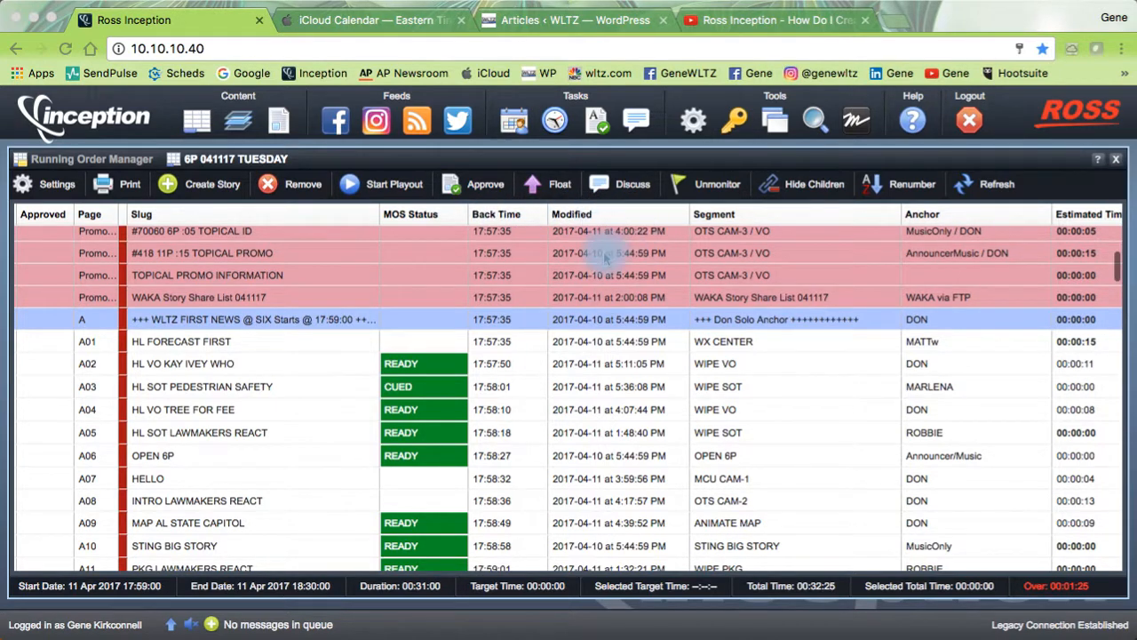
scroll(579, 256, right, 2)
scroll(579, 256, right, 7)
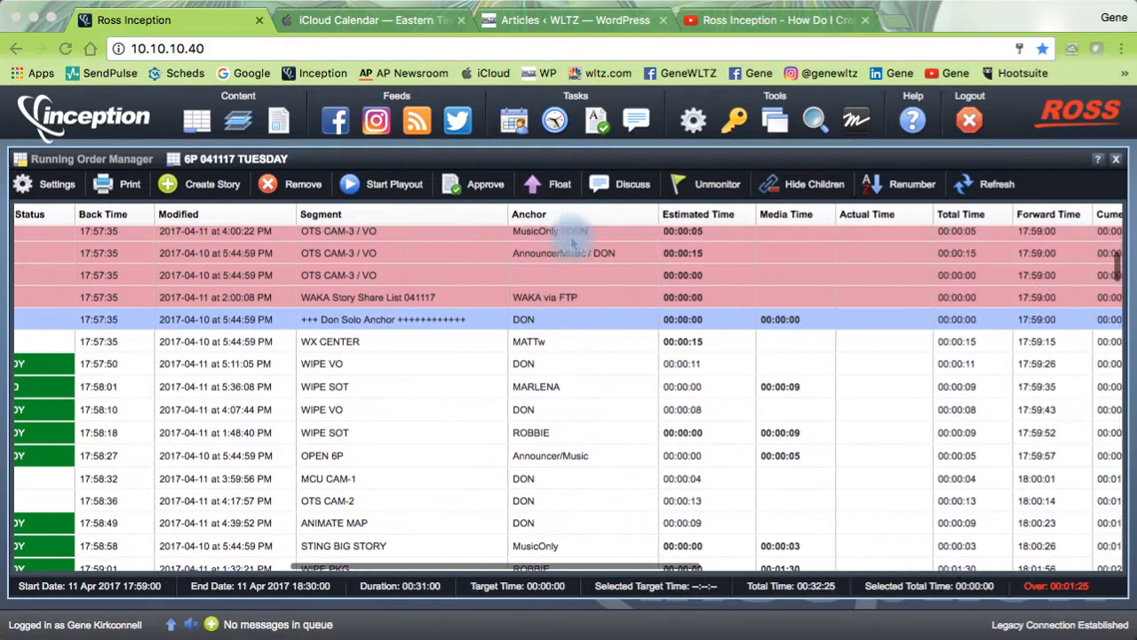
scroll(693, 280, right, 20)
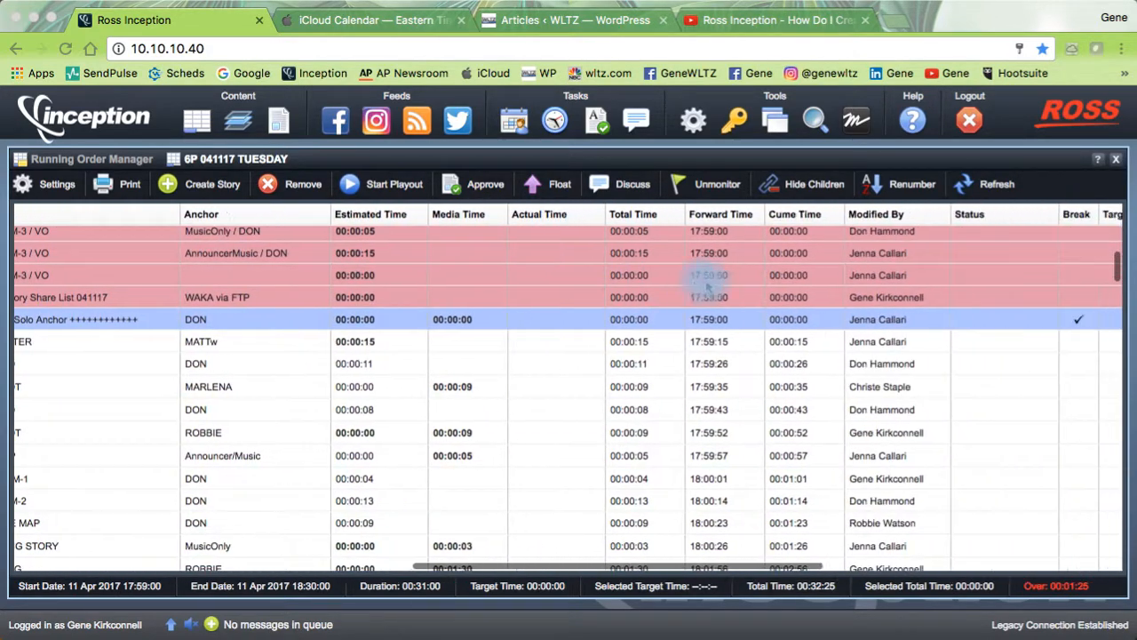
scroll(658, 267, left, 2)
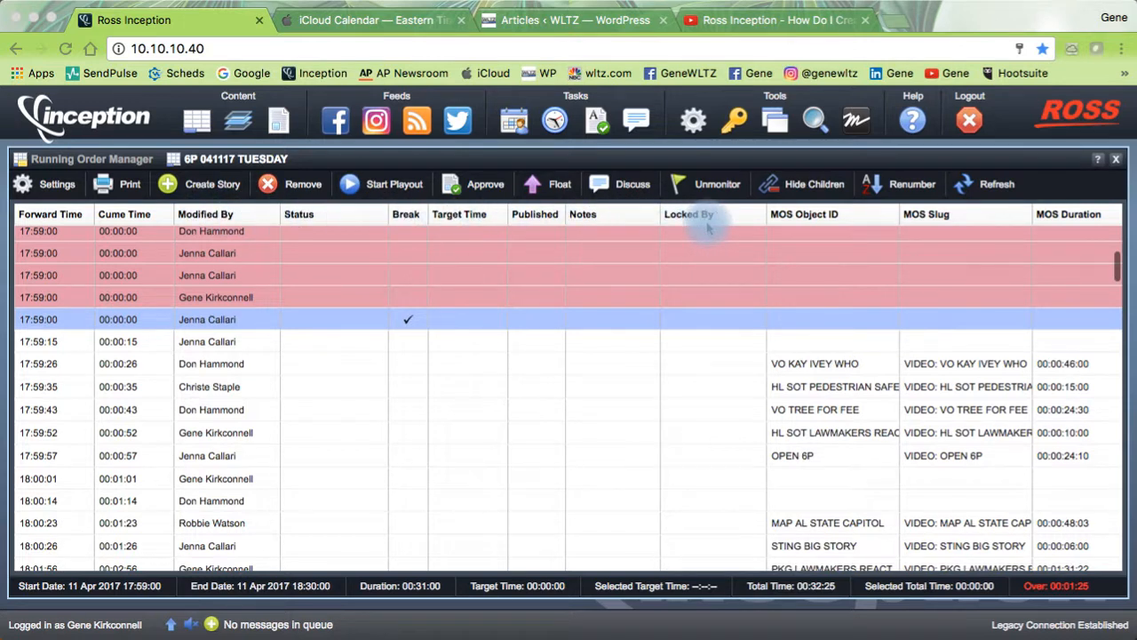
scroll(696, 231, right, 2)
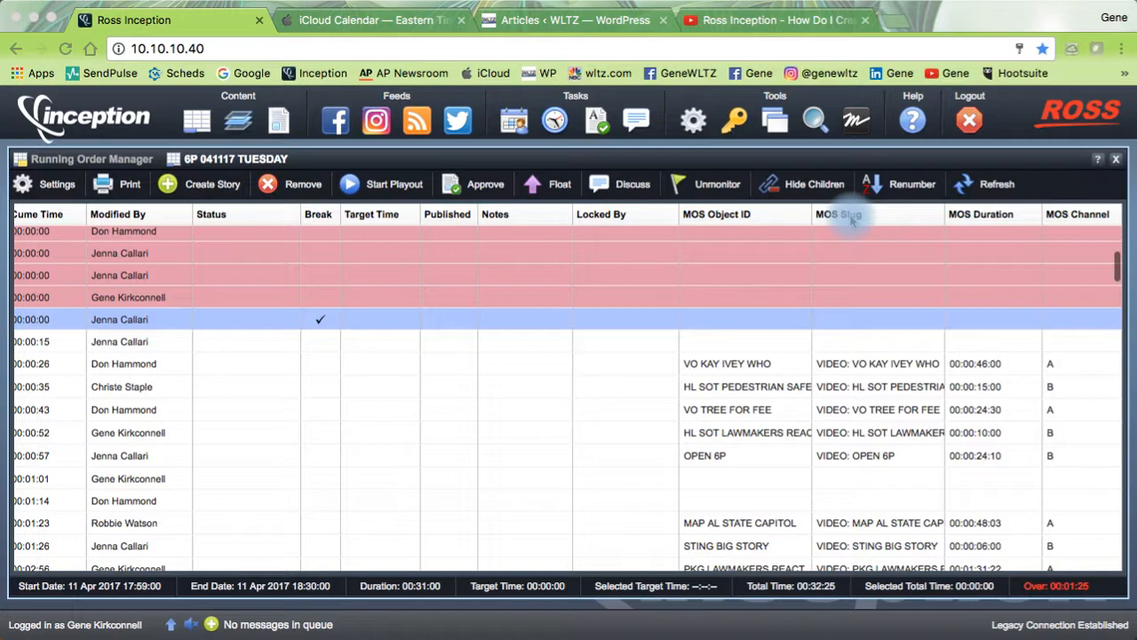
scroll(731, 251, left, 5)
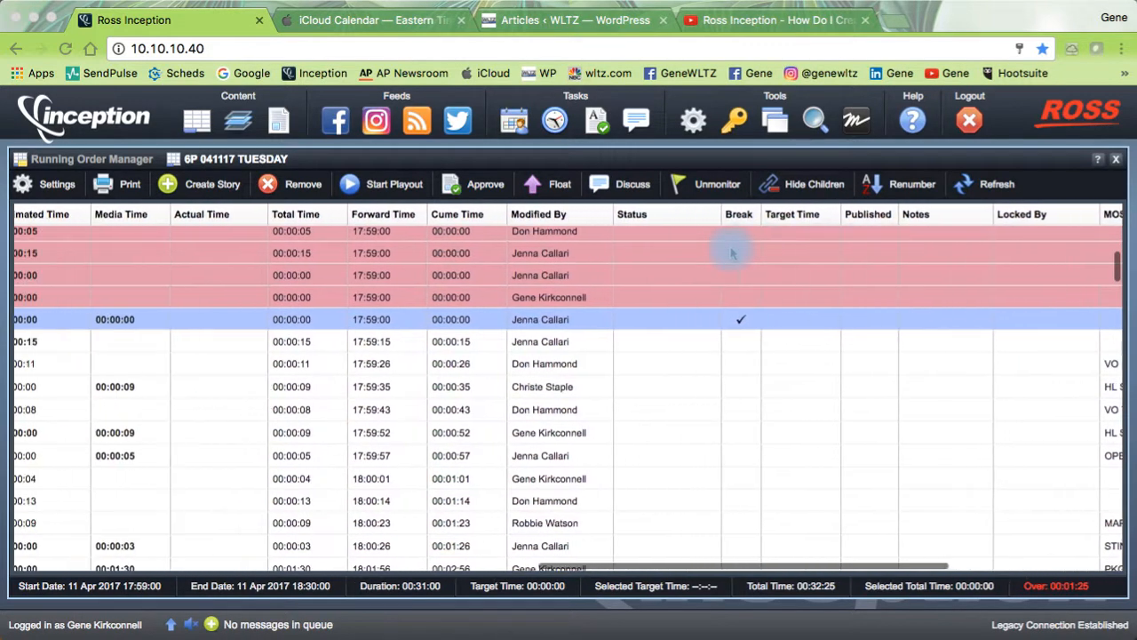
scroll(731, 254, left, 10)
scroll(731, 253, left, 10)
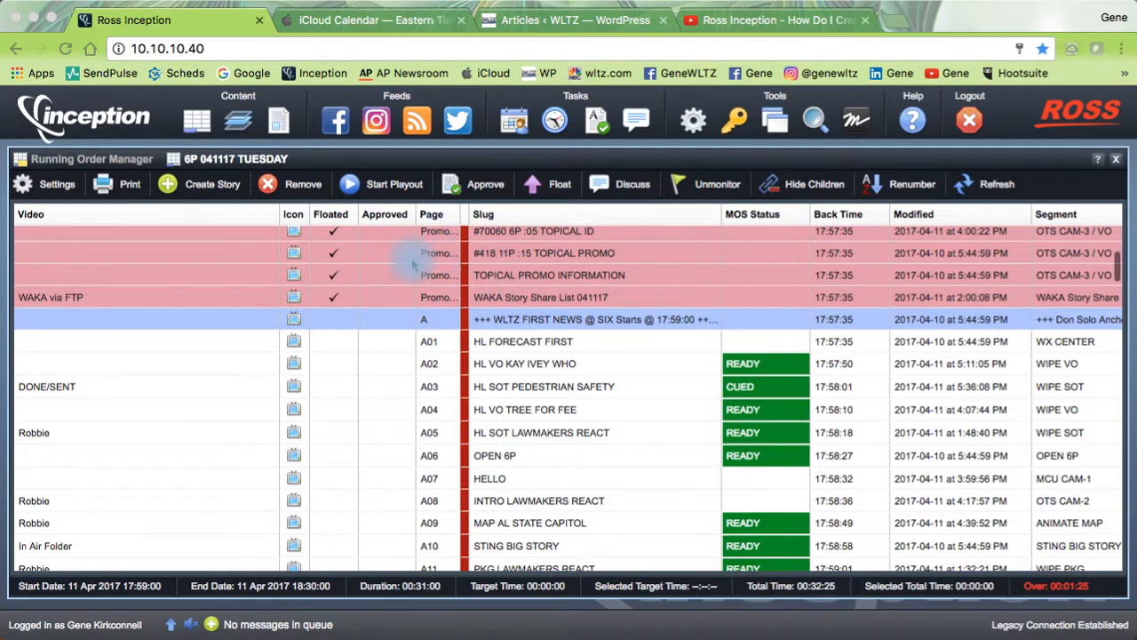
scroll(417, 293, right, 3)
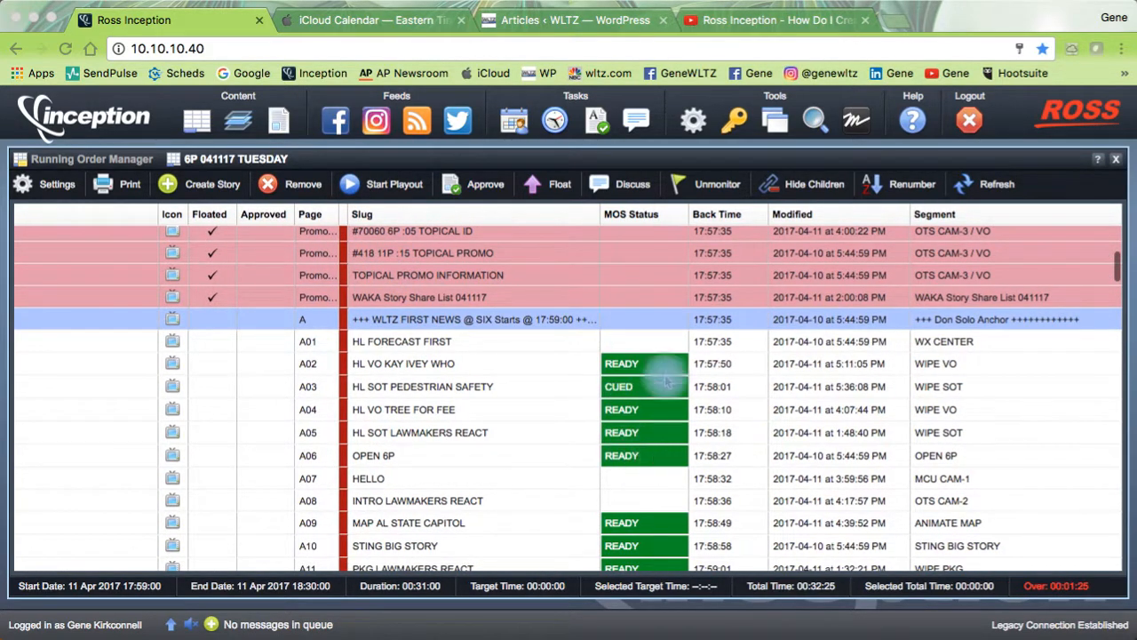
scroll(533, 280, right, 5)
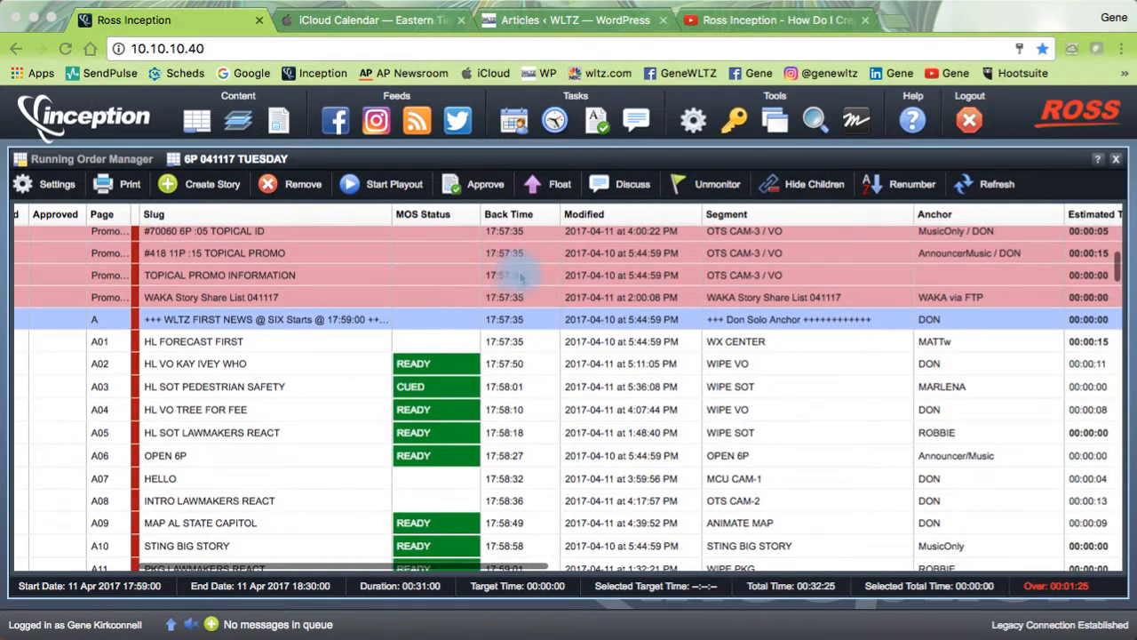
scroll(520, 278, right, 5)
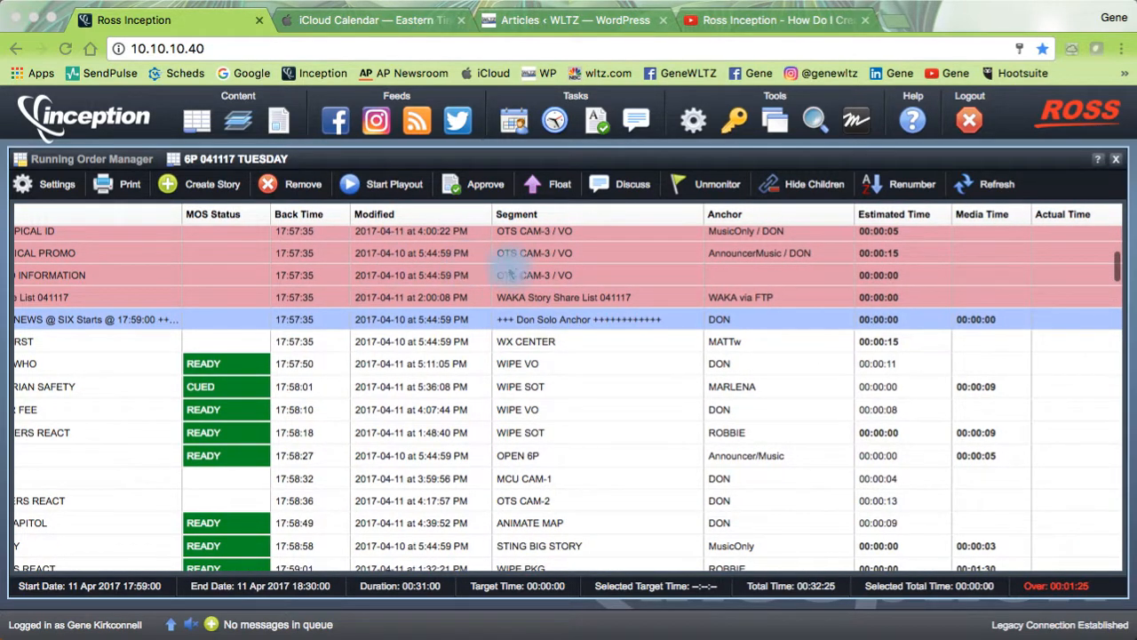
scroll(511, 257, right, 8)
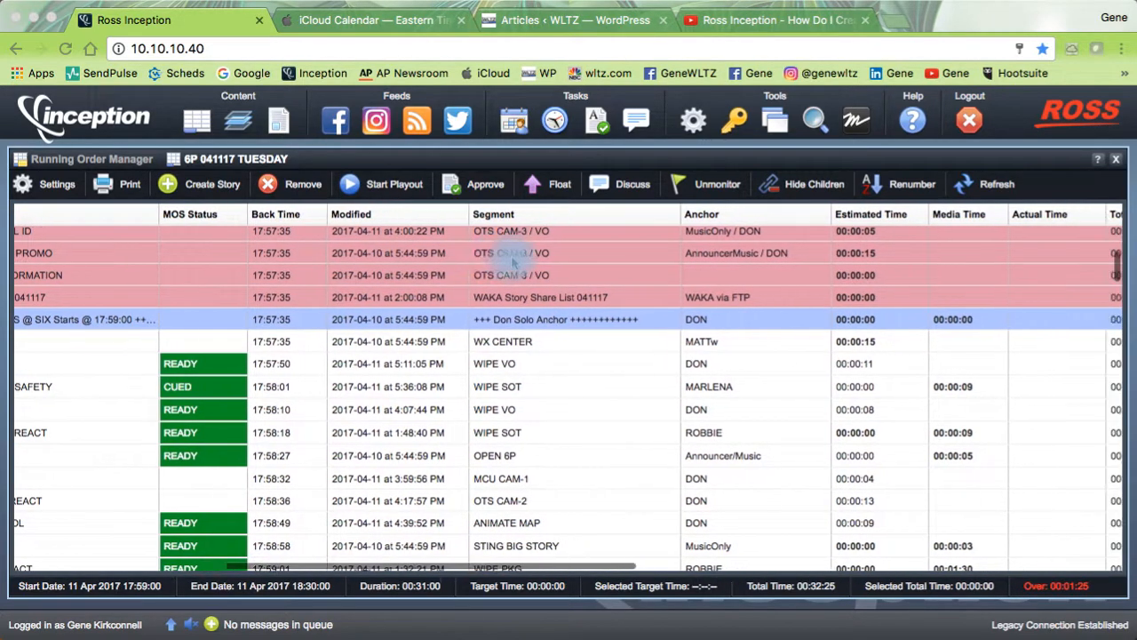
scroll(512, 259, right, 7)
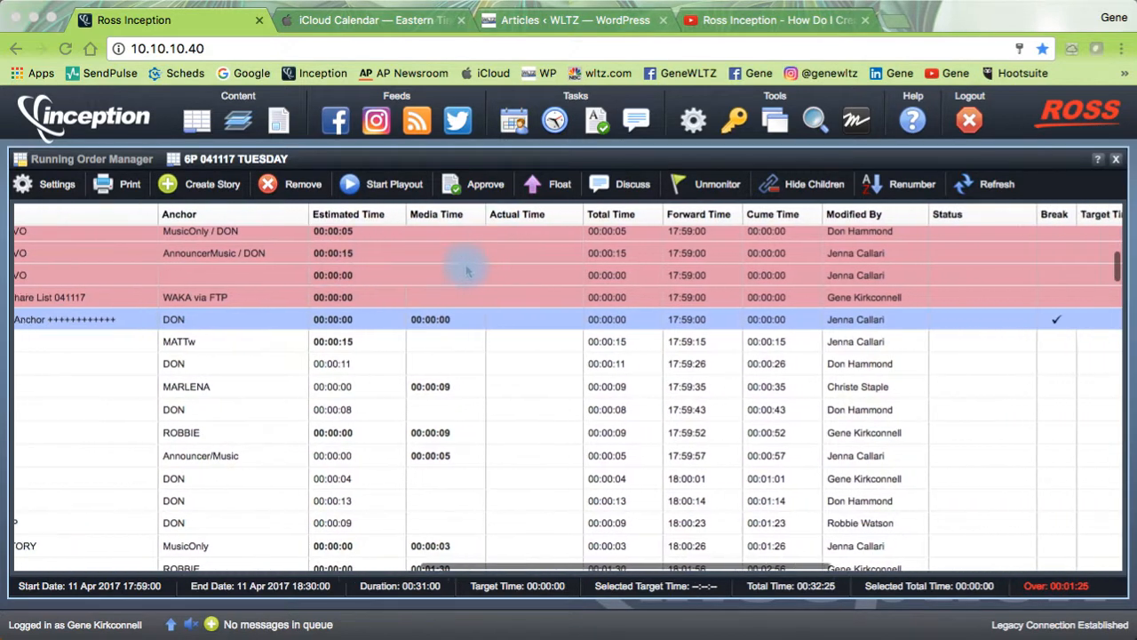
scroll(482, 269, right, 8)
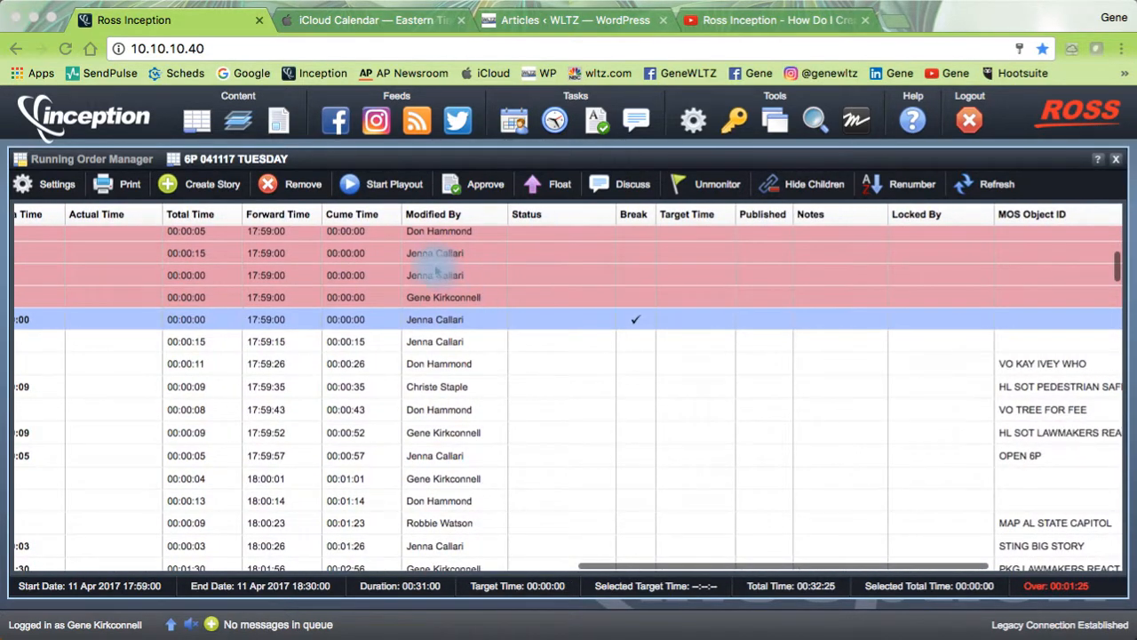
scroll(435, 267, right, 8)
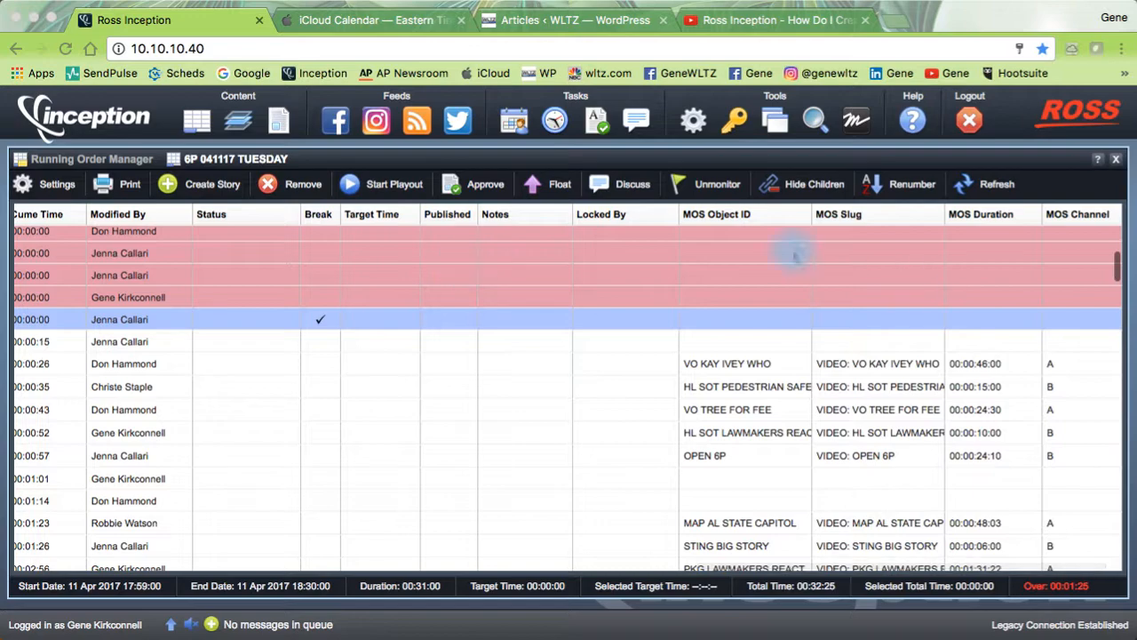
scroll(302, 266, left, 20)
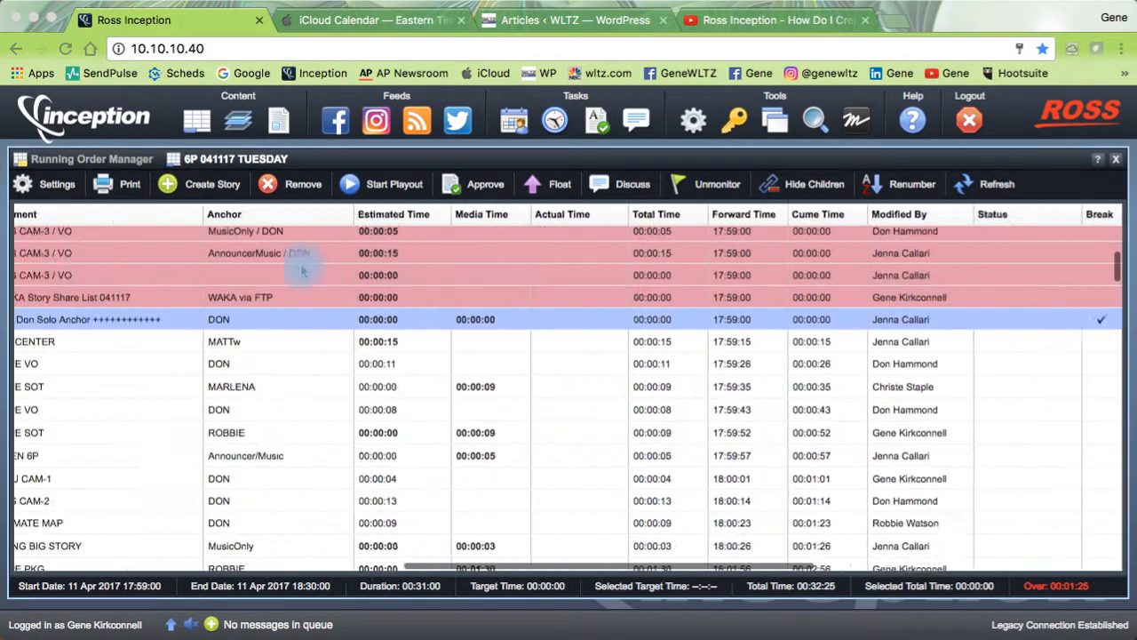
scroll(302, 271, left, 20)
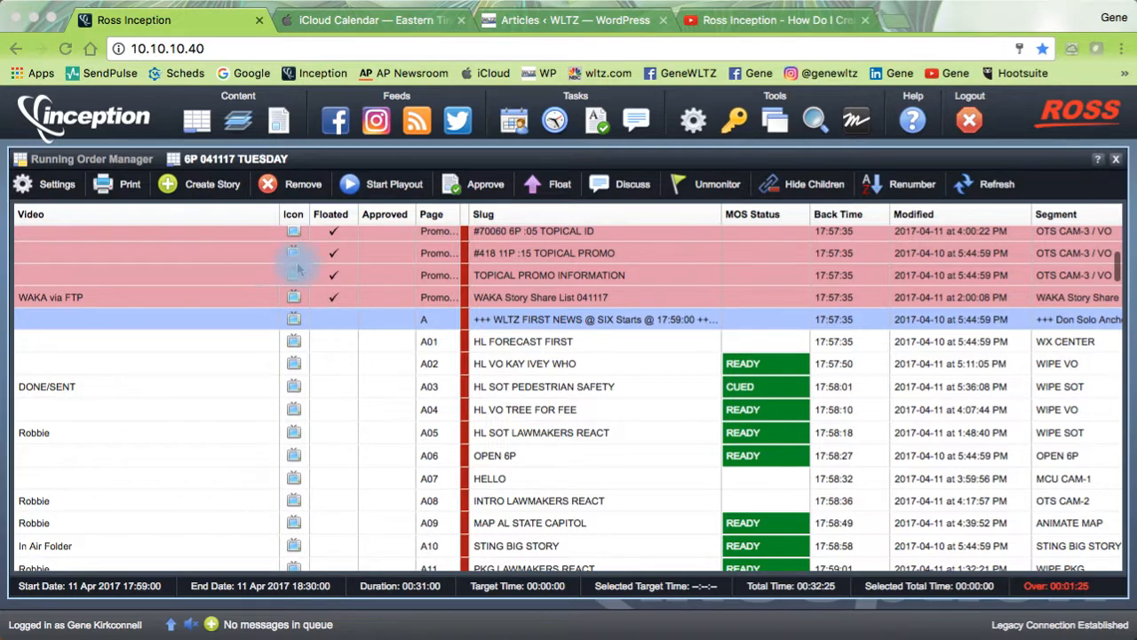
scroll(533, 320, down, 10)
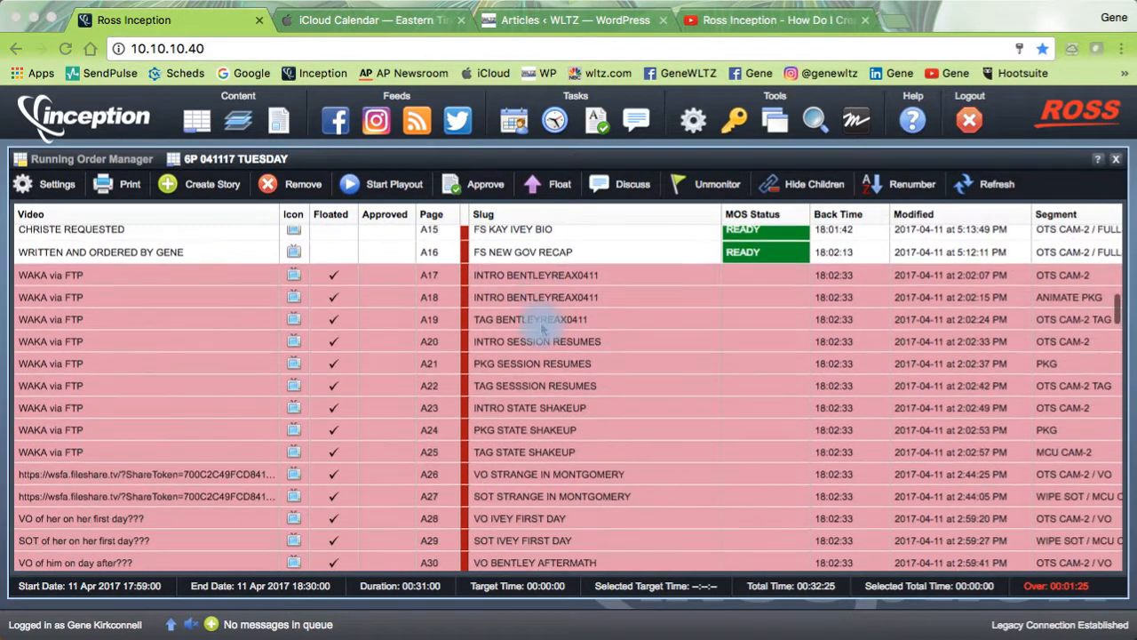
scroll(444, 307, up, 12)
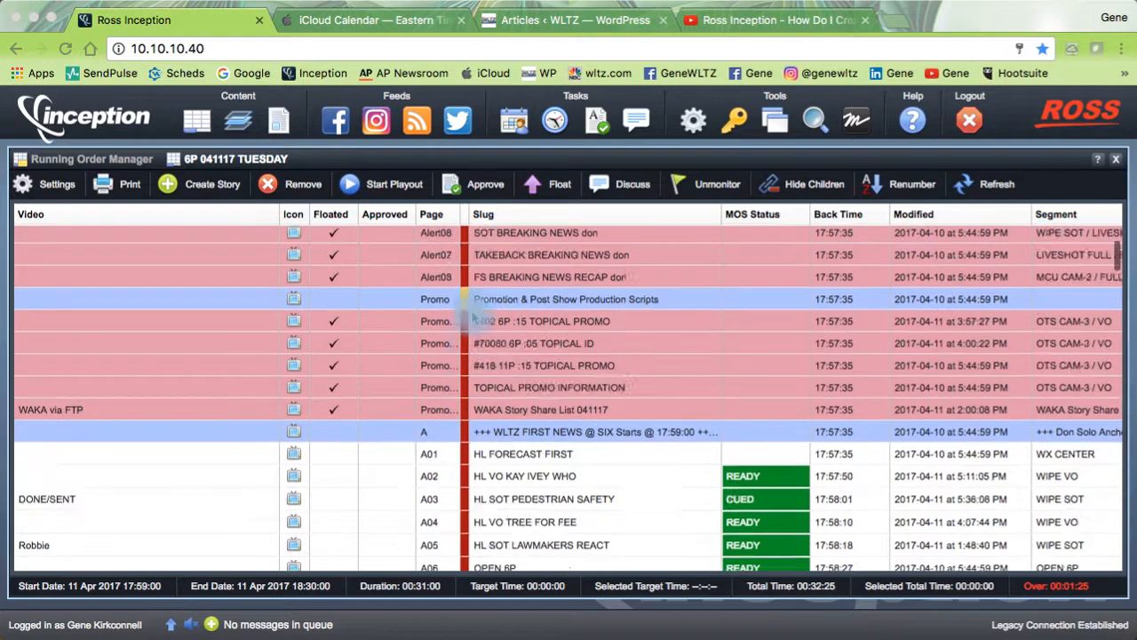
scroll(462, 306, up, 4)
scroll(457, 320, down, 6)
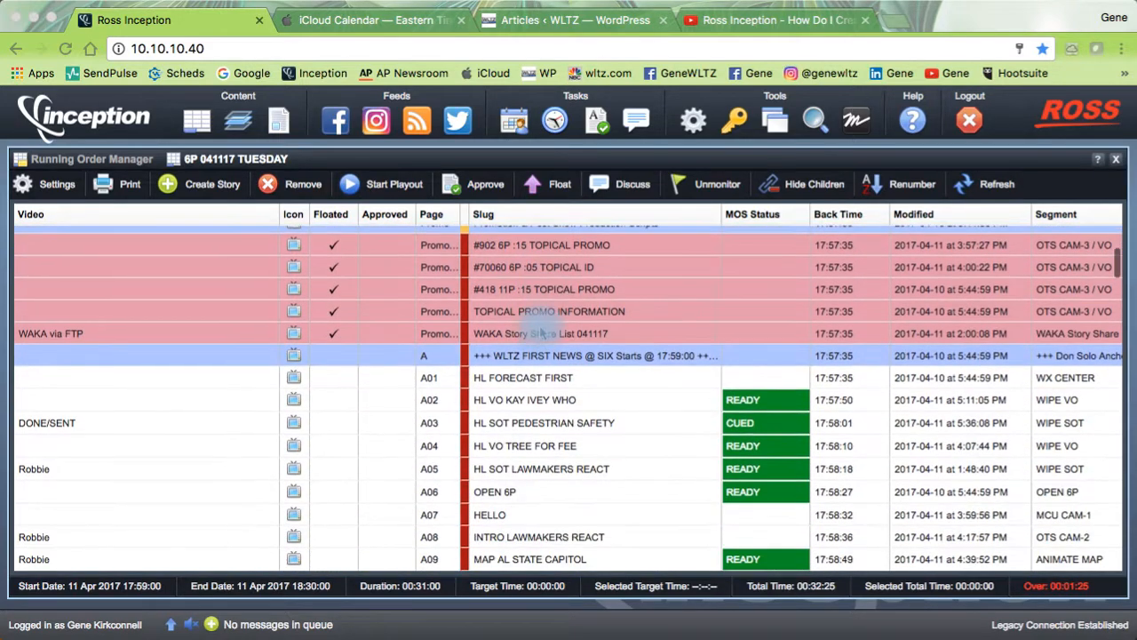
scroll(542, 333, down, 4)
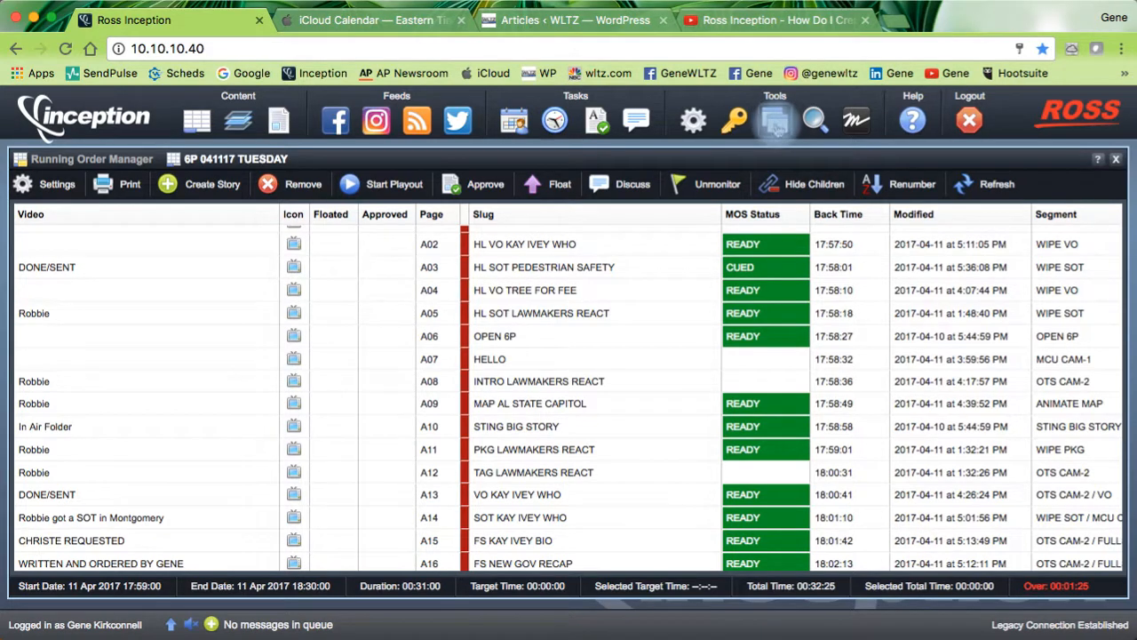
Step: Open the saved perspectives dropdown from the windows icon under Tools for the 6P rundown
click(777, 129)
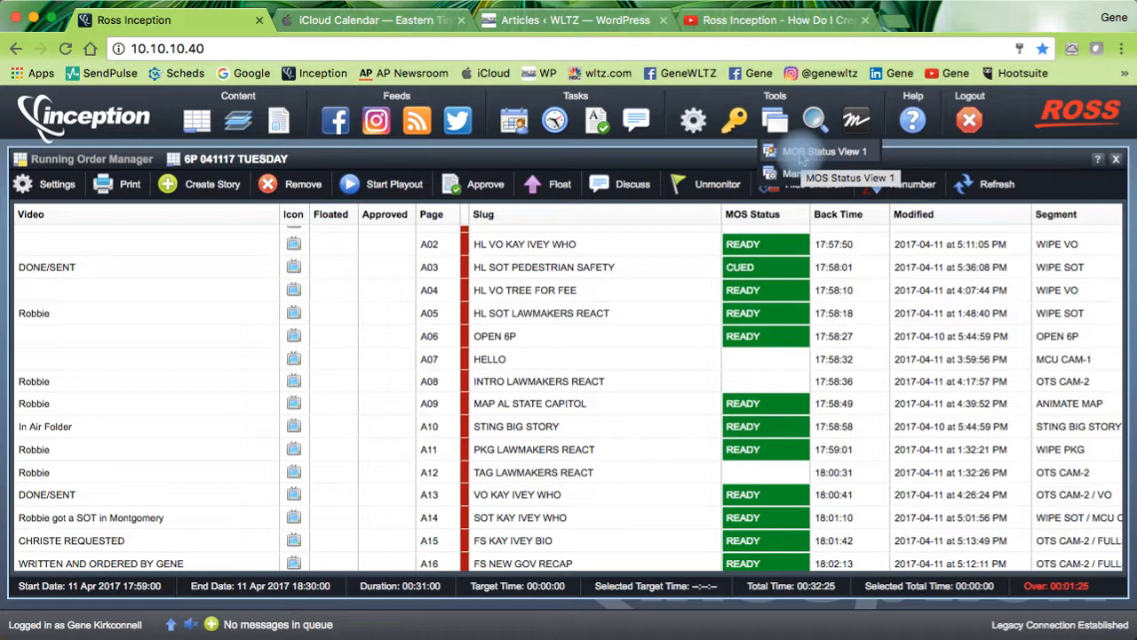
Step: Apply the MOS Status View 1 perspective to the 6P 041117 TUESDAY running order
click(802, 155)
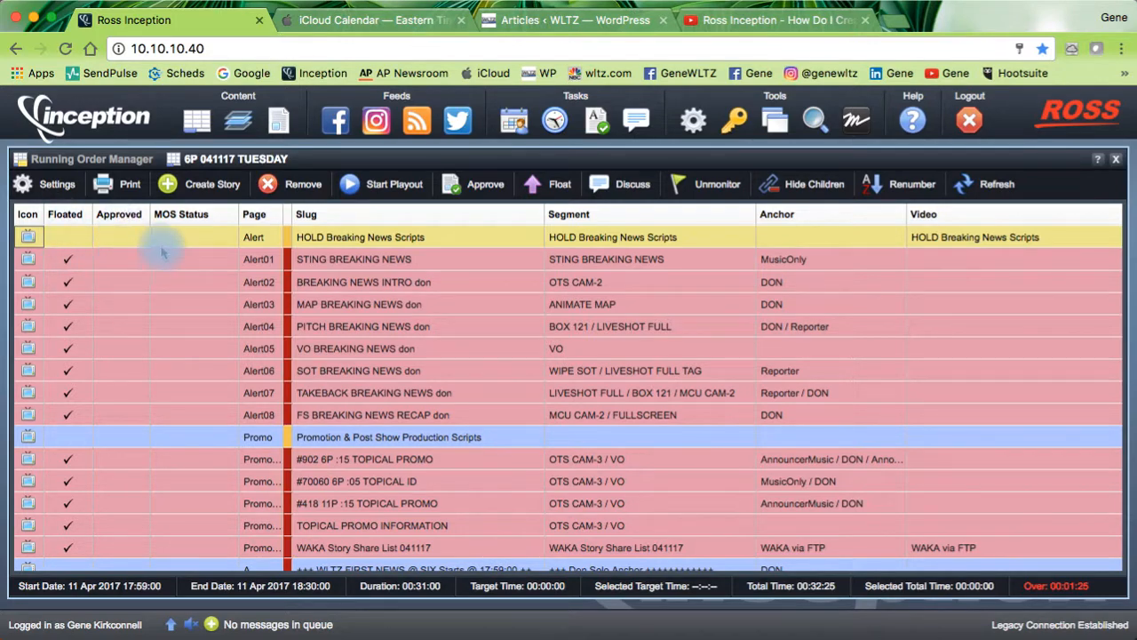
scroll(189, 249, down, 2)
scroll(188, 250, down, 10)
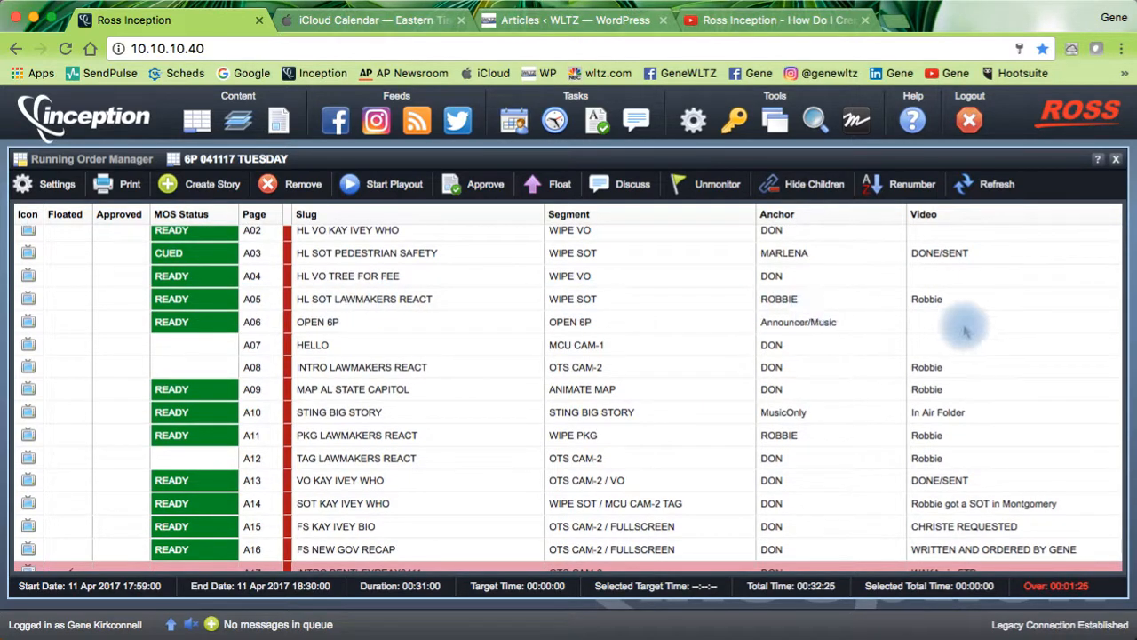
scroll(960, 336, right, 8)
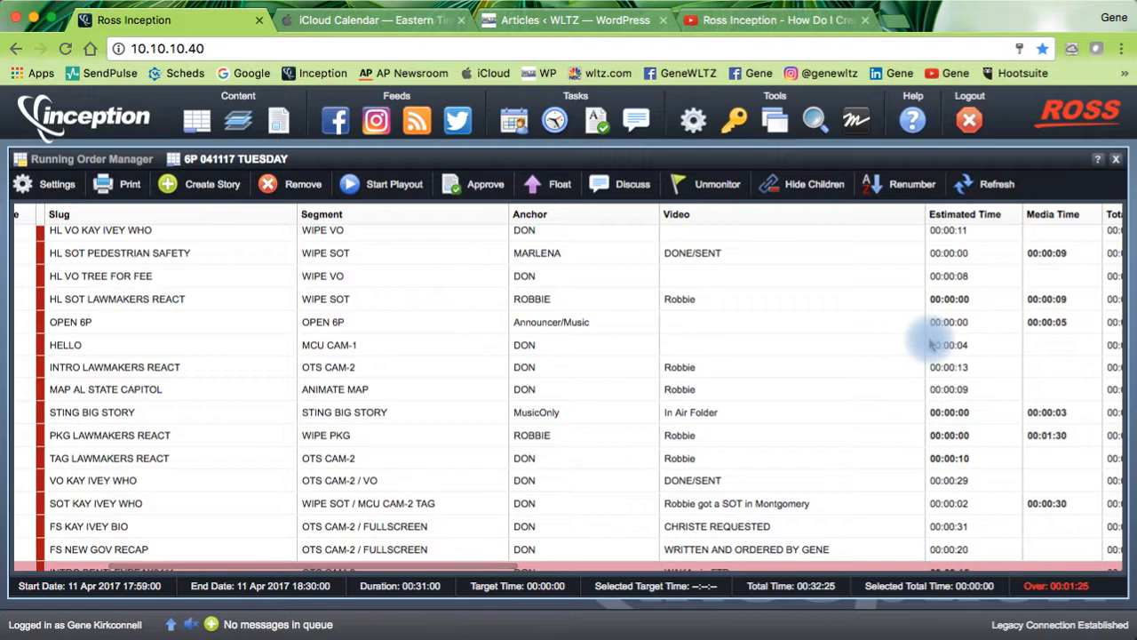
scroll(930, 345, right, 8)
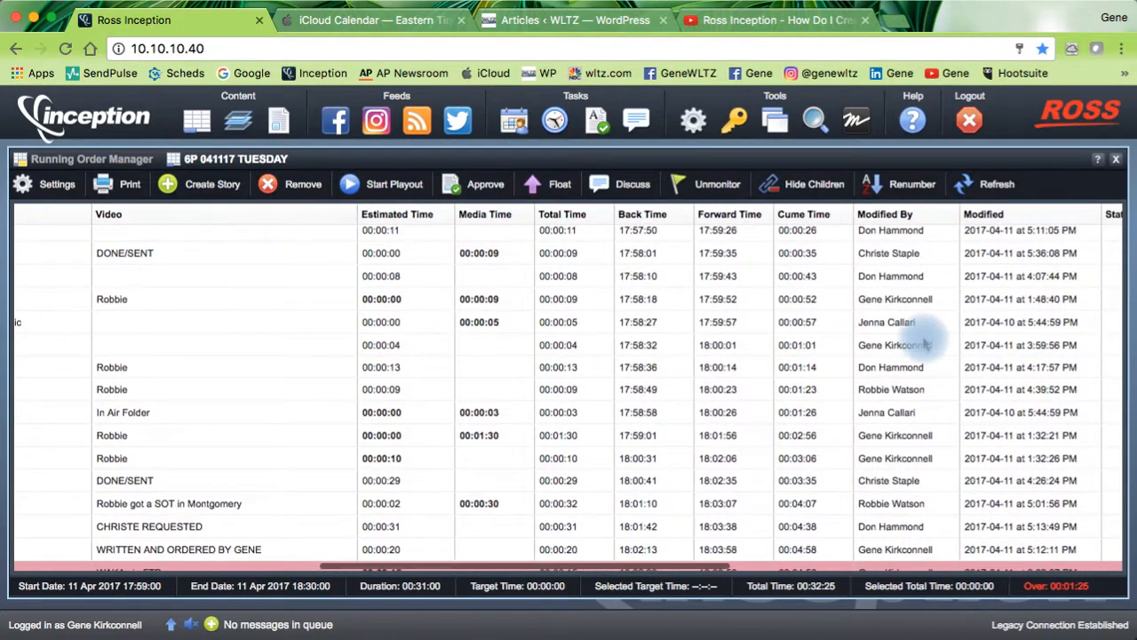
scroll(924, 345, left, 4)
scroll(924, 345, left, 12)
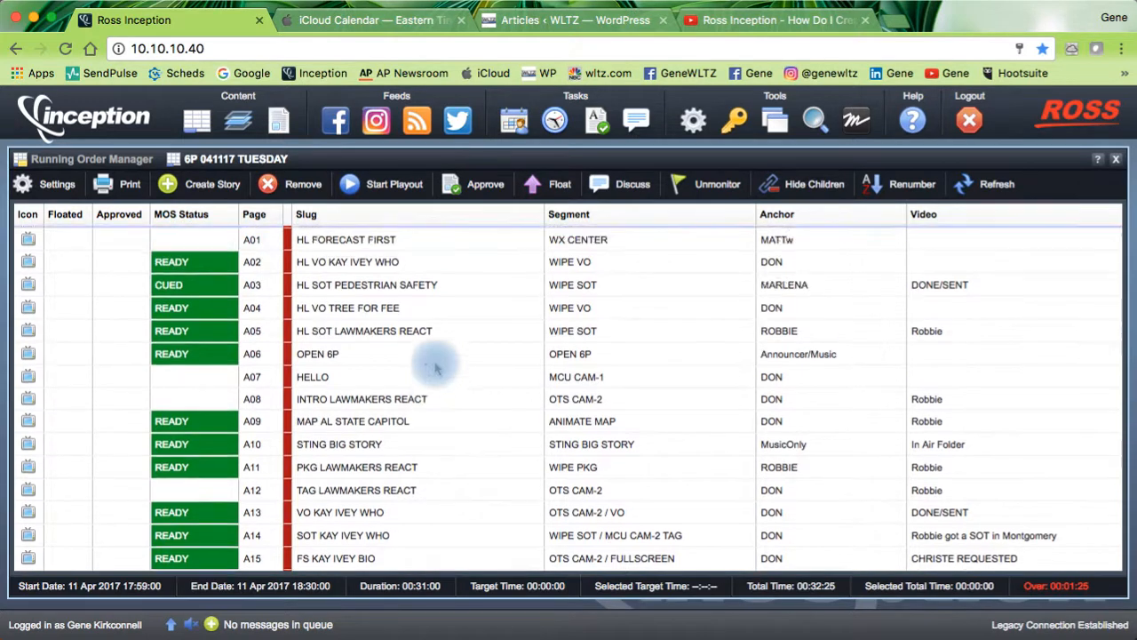
scroll(434, 368, up, 5)
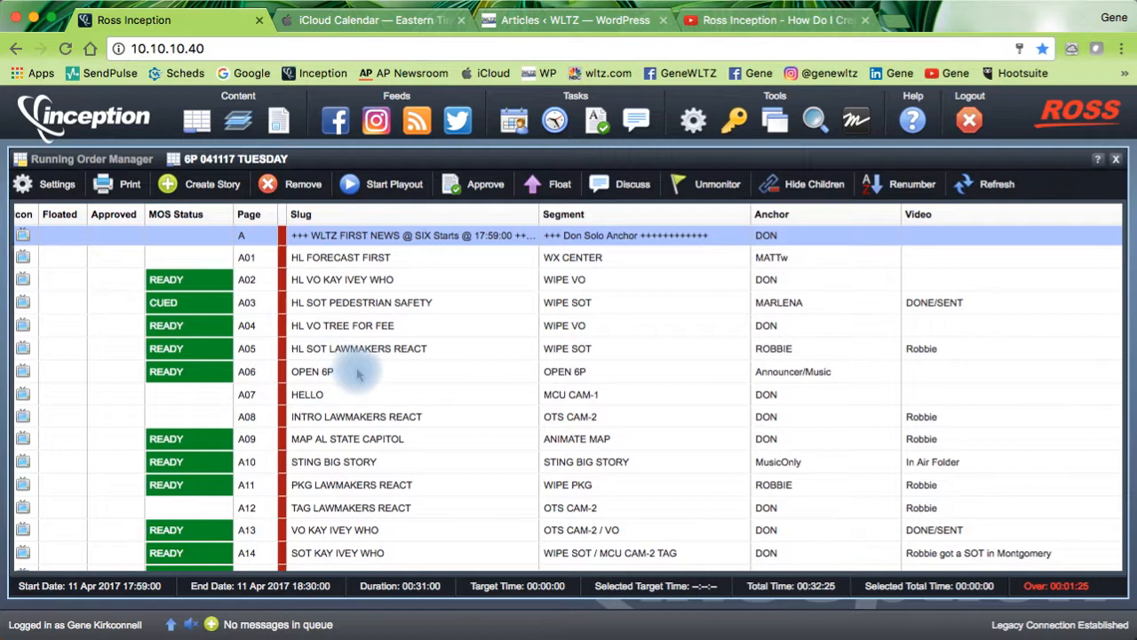
scroll(358, 375, right, 5)
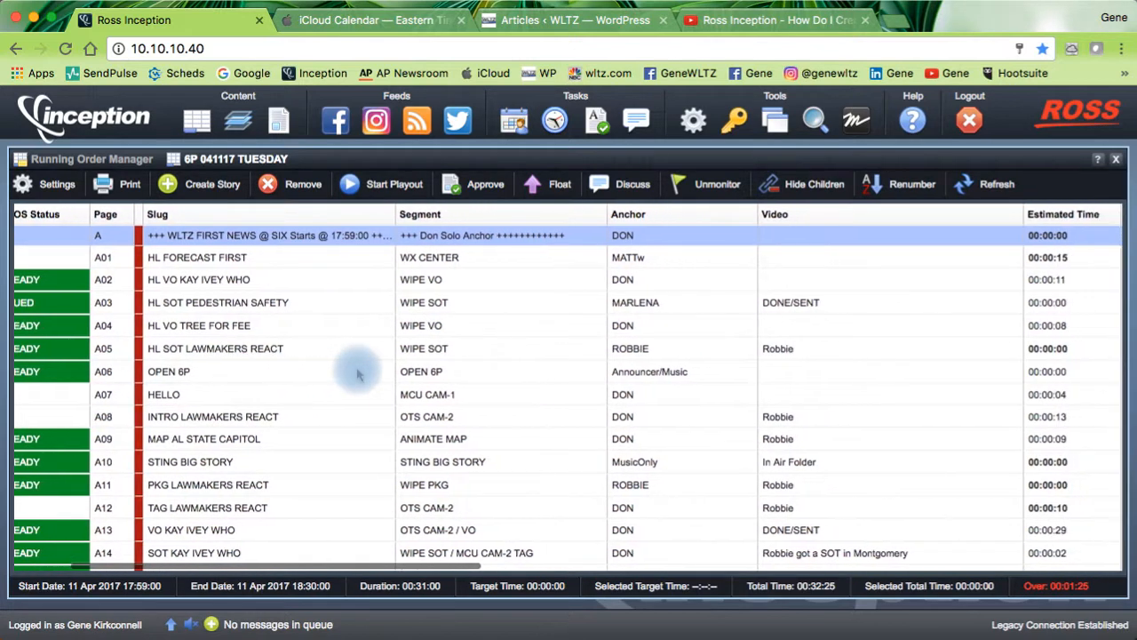
scroll(358, 375, left, 5)
scroll(358, 375, right, 15)
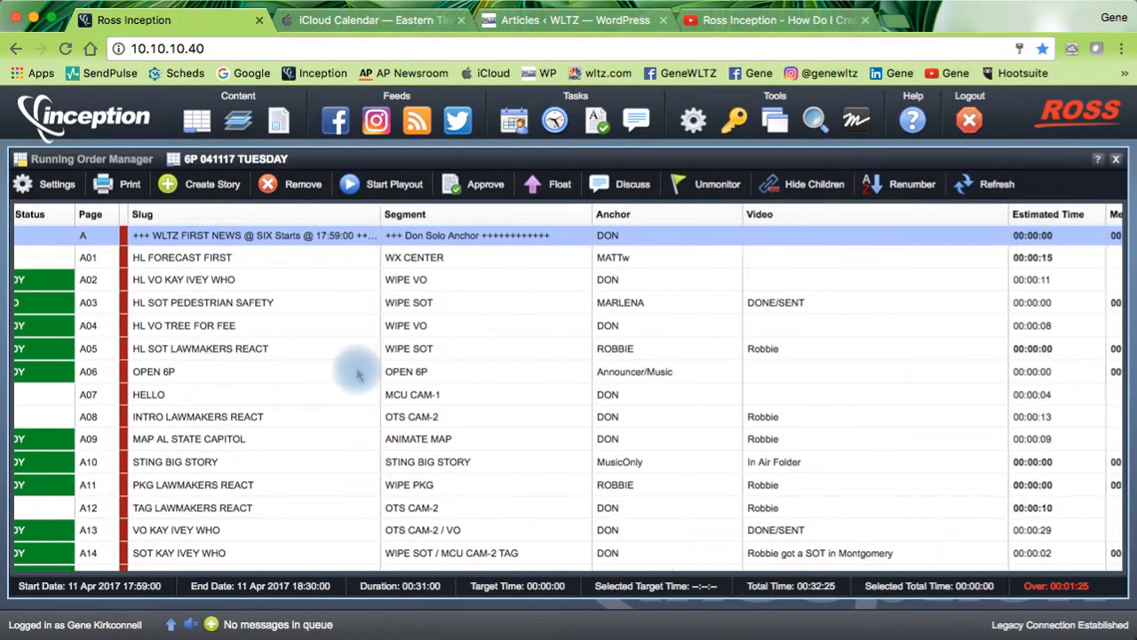
scroll(358, 375, left, 13)
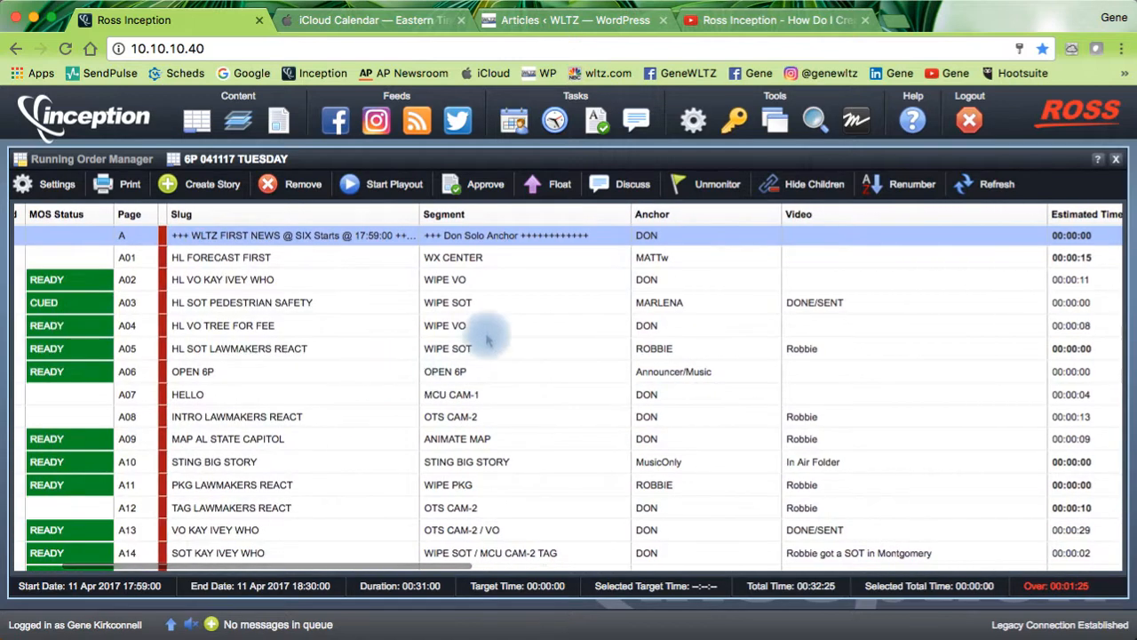
scroll(244, 322, left, 4)
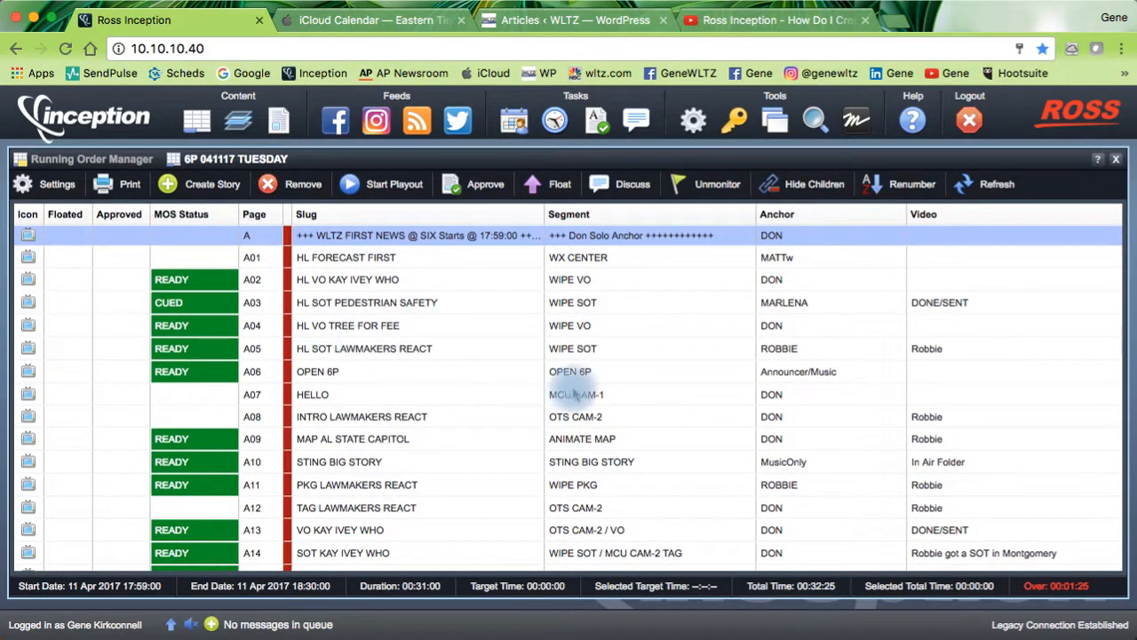
scroll(613, 396, right, 20)
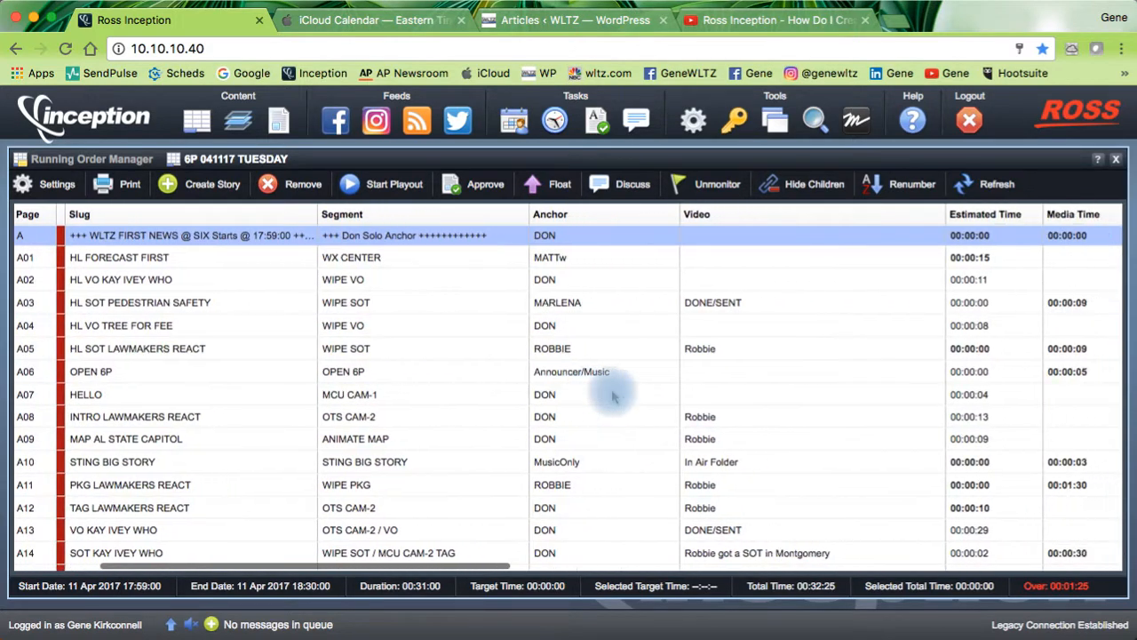
scroll(612, 395, right, 20)
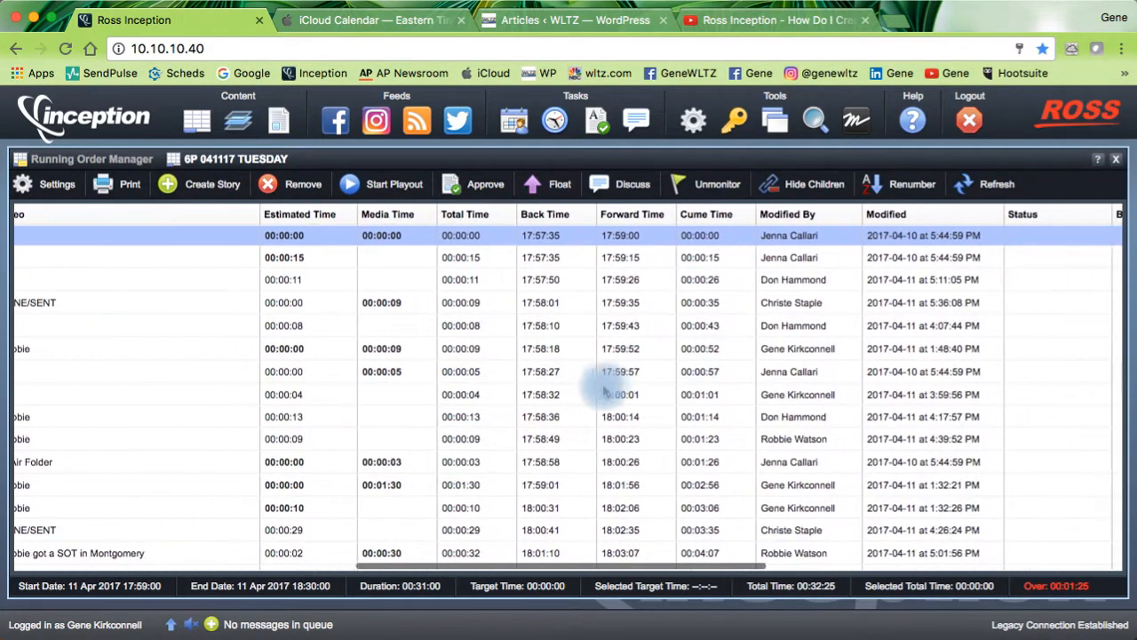
scroll(603, 391, right, 20)
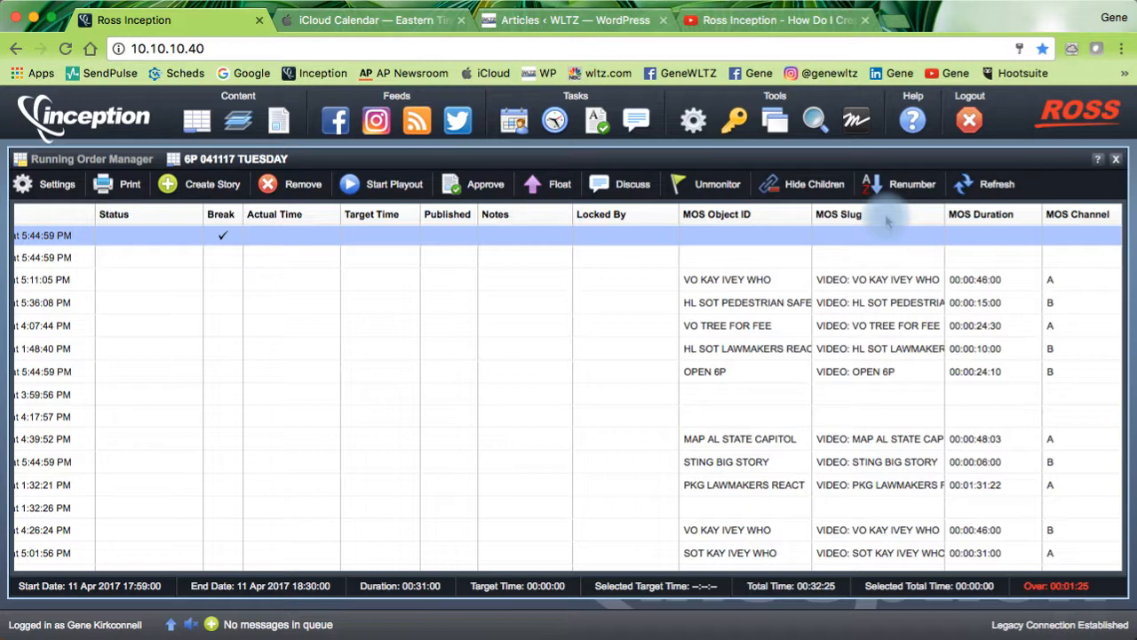
Step: Move the MOS Slug, MOS Channel and MOS Duration columns toward the front, with Video beside Slug
drag(887, 221, 160, 248)
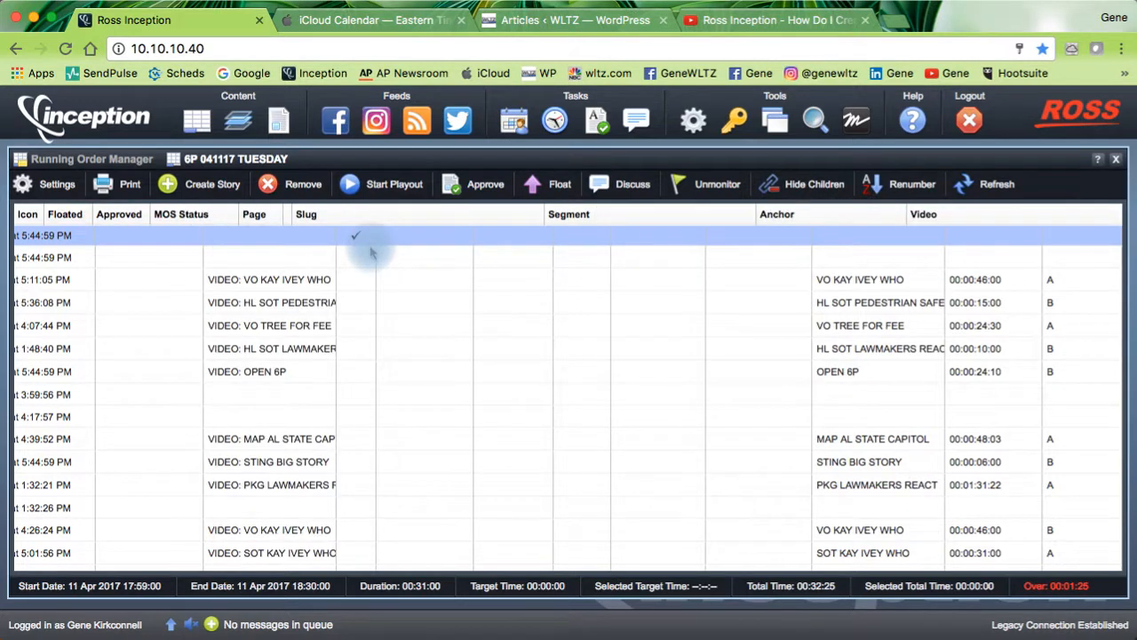
drag(1077, 223, 876, 254)
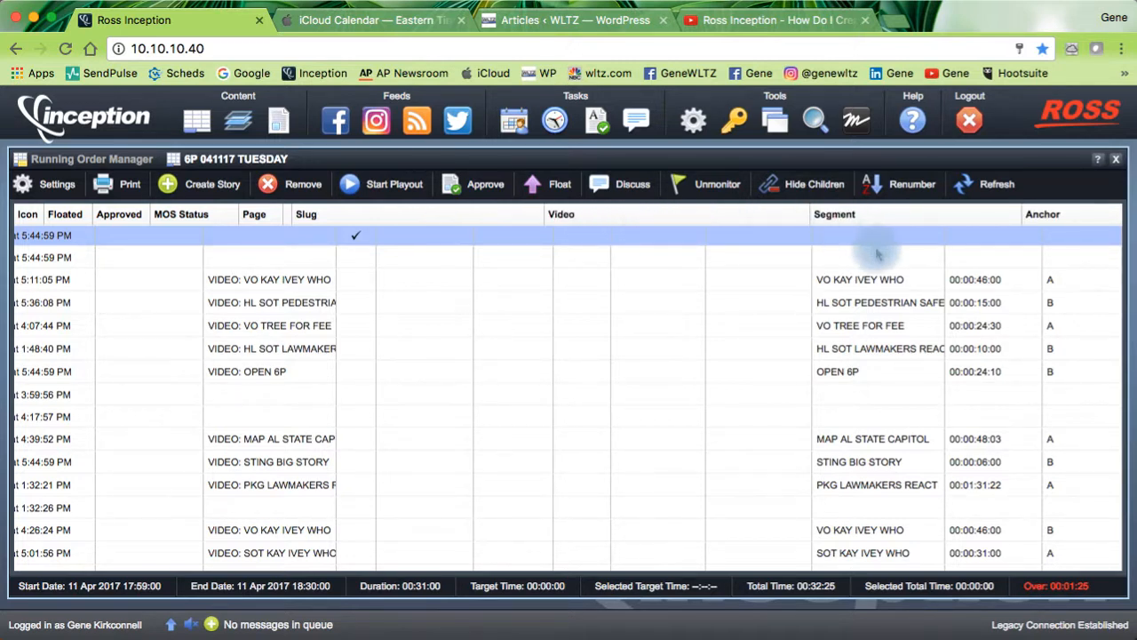
scroll(1044, 304, left, 2)
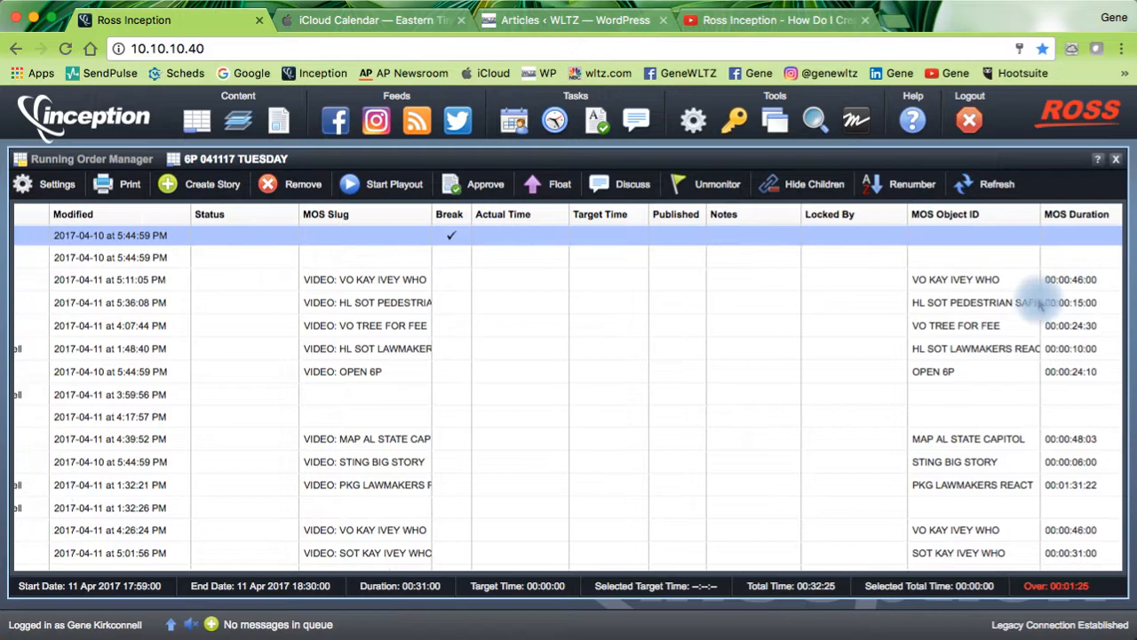
scroll(1037, 303, right, 2)
drag(1081, 222, 339, 235)
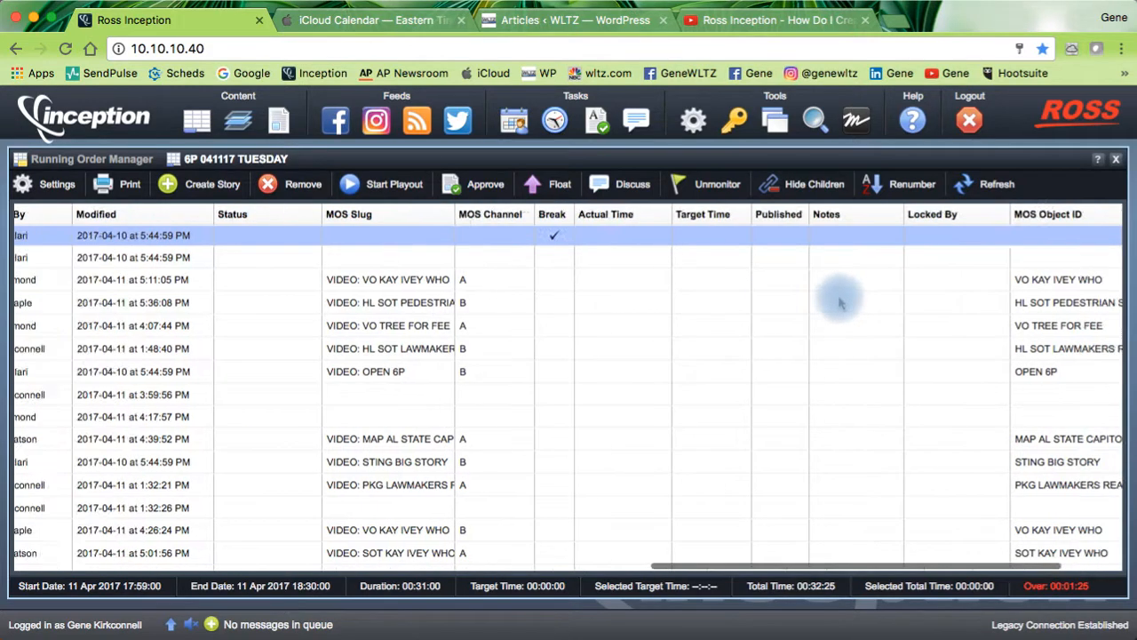
scroll(826, 302, right, 1)
drag(1080, 224, 431, 236)
scroll(465, 284, left, 3)
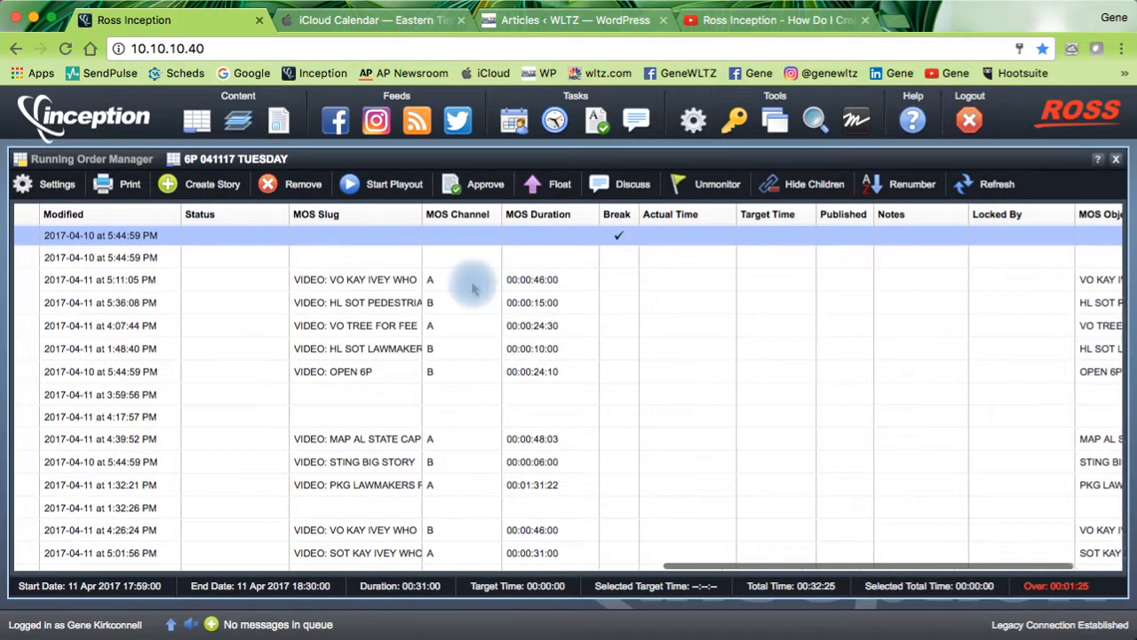
scroll(474, 287, left, 5)
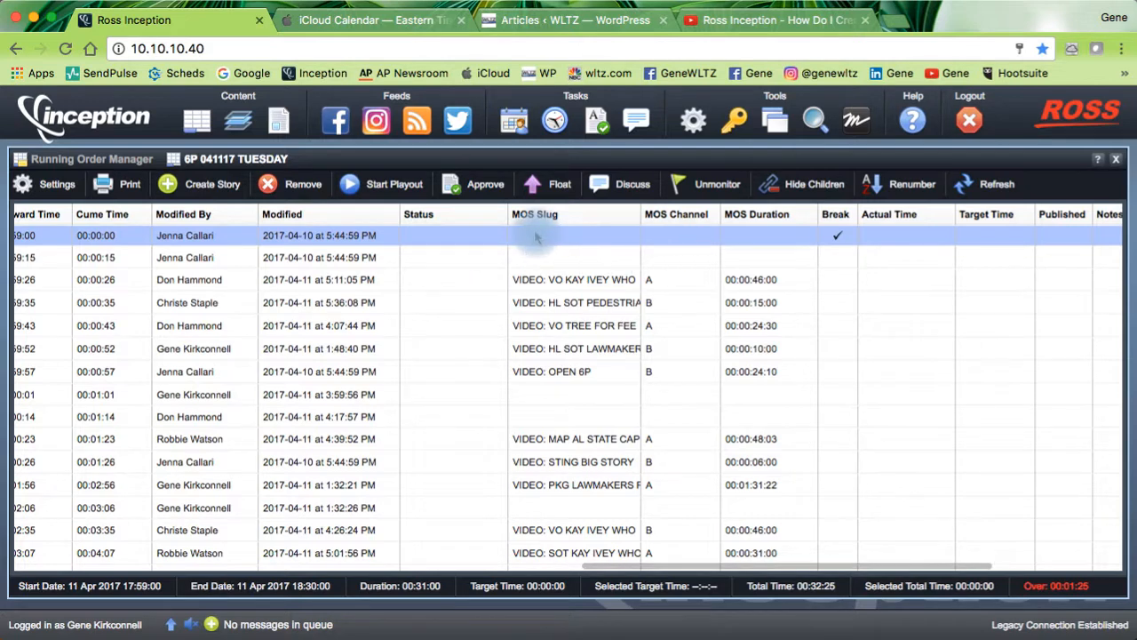
Step: Group MOS Channel and MOS Duration right after MOS Slug further left in the grid
drag(582, 218, 155, 220)
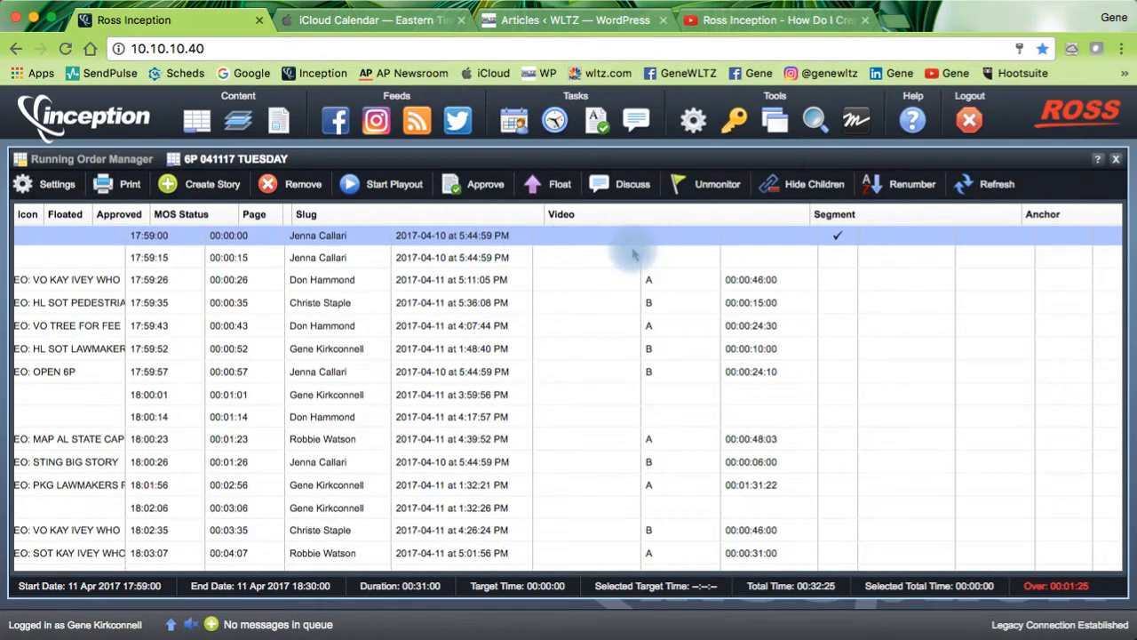
scroll(791, 254, right, 3)
scroll(790, 254, left, 1)
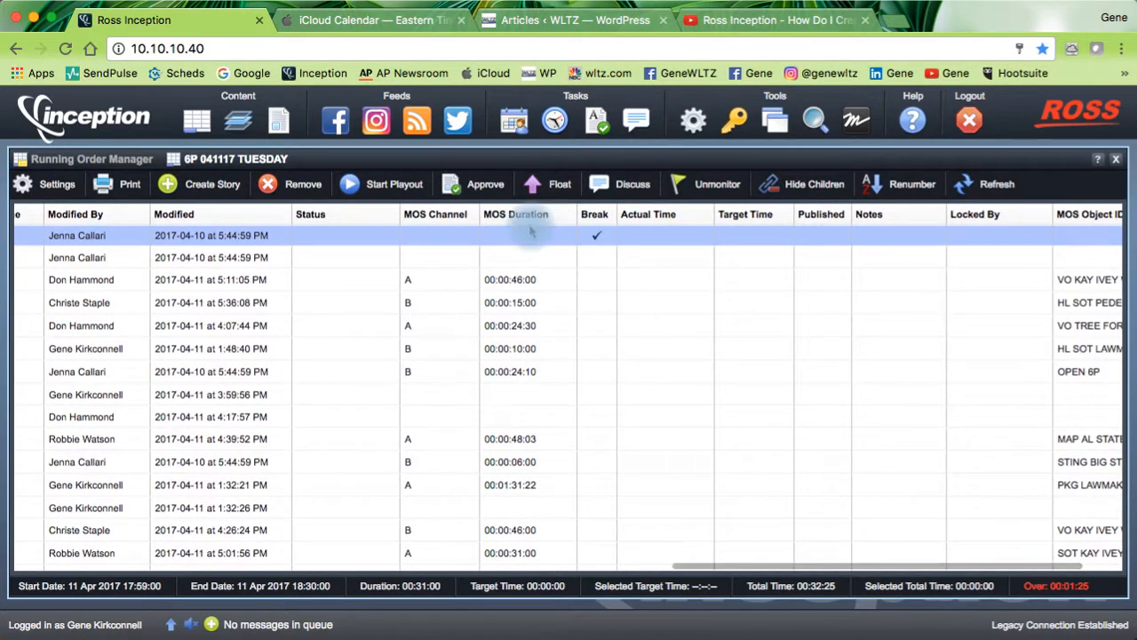
scroll(477, 292, left, 5)
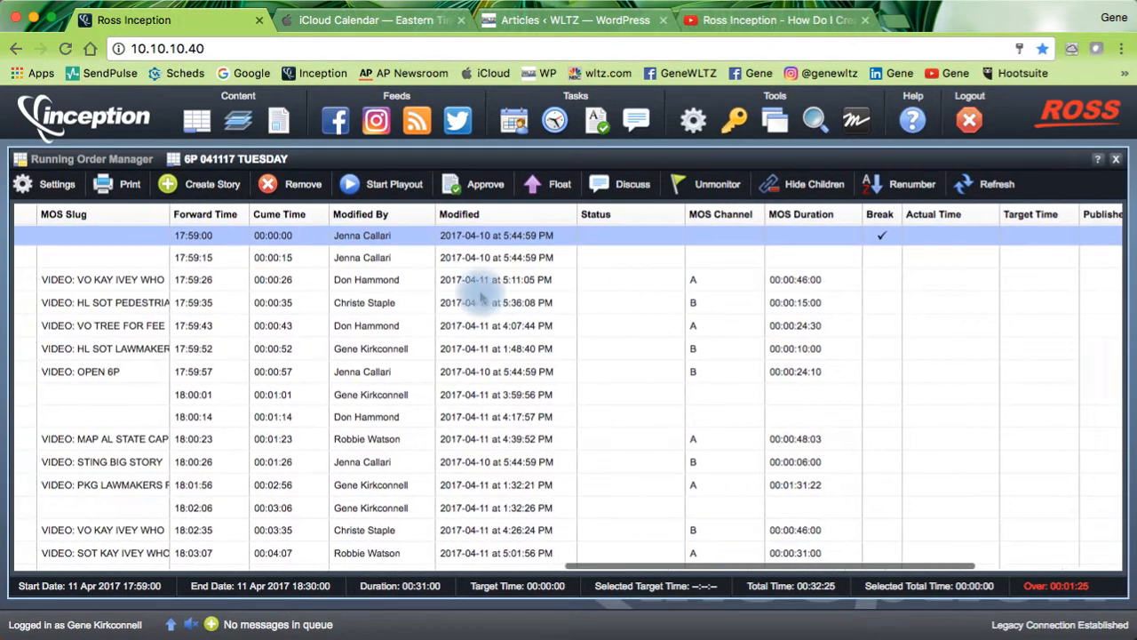
drag(805, 217, 231, 220)
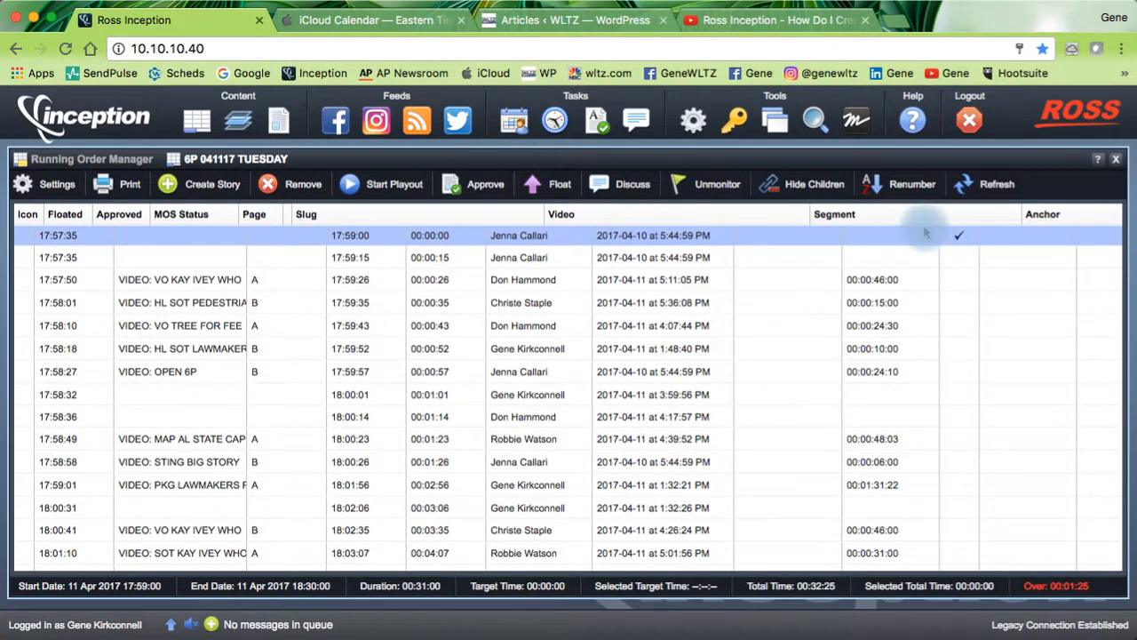
scroll(926, 248, left, 2)
scroll(920, 249, right, 1)
drag(947, 222, 444, 254)
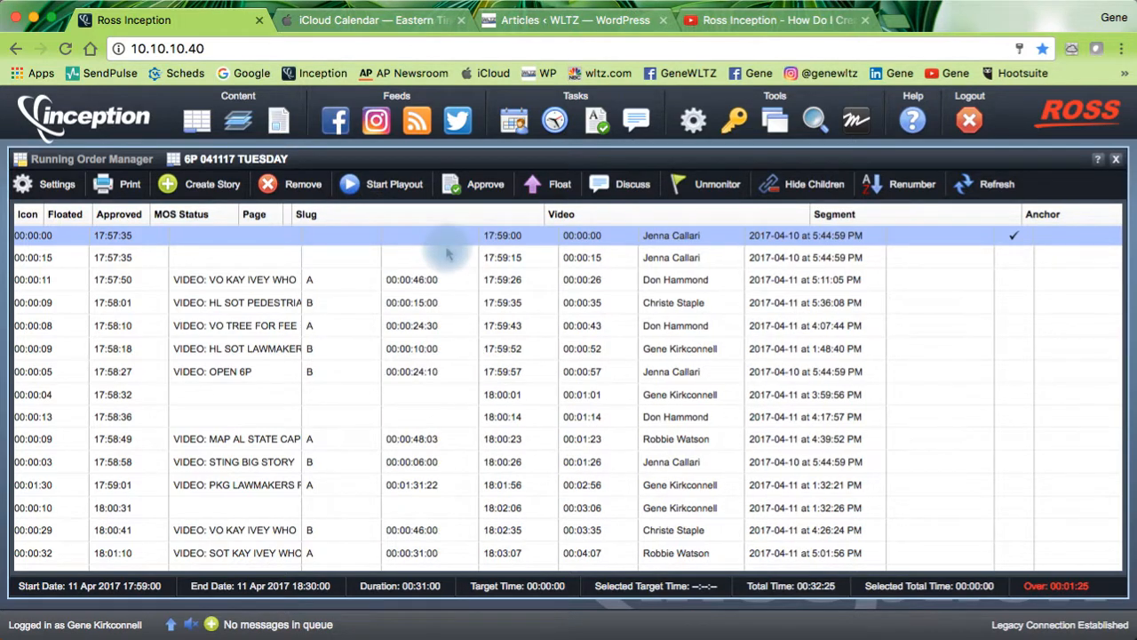
scroll(454, 258, left, 3)
scroll(454, 259, left, 4)
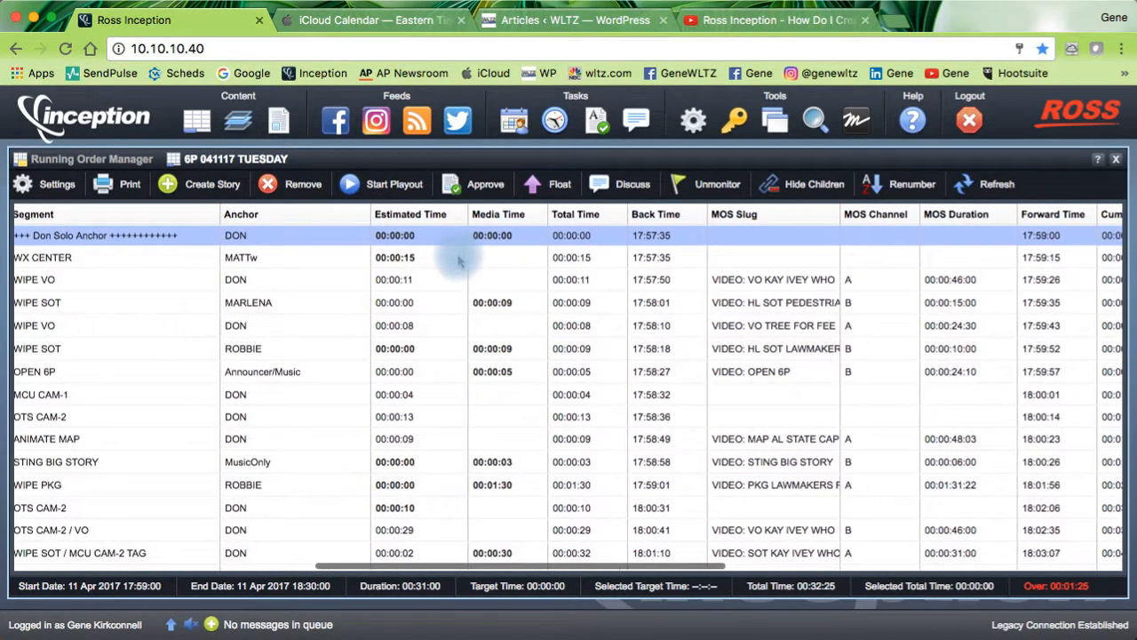
Step: Reposition MOS Slug, MOS Channel and MOS Duration again, dropping MOS Slug between MOS Status and Page
drag(923, 225, 177, 222)
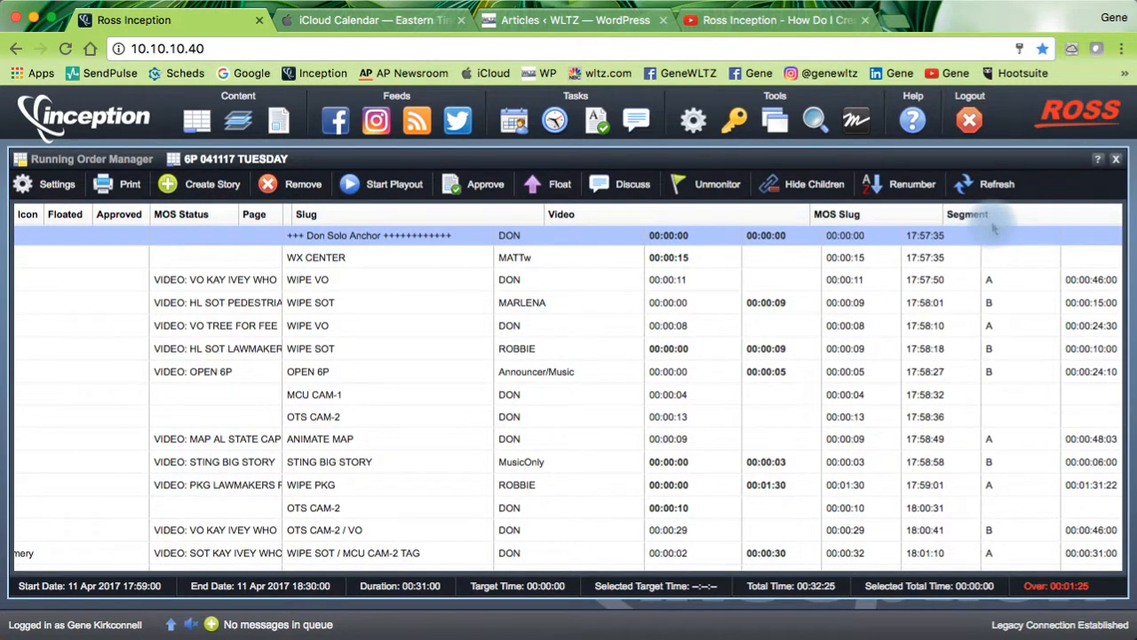
drag(1043, 216, 314, 222)
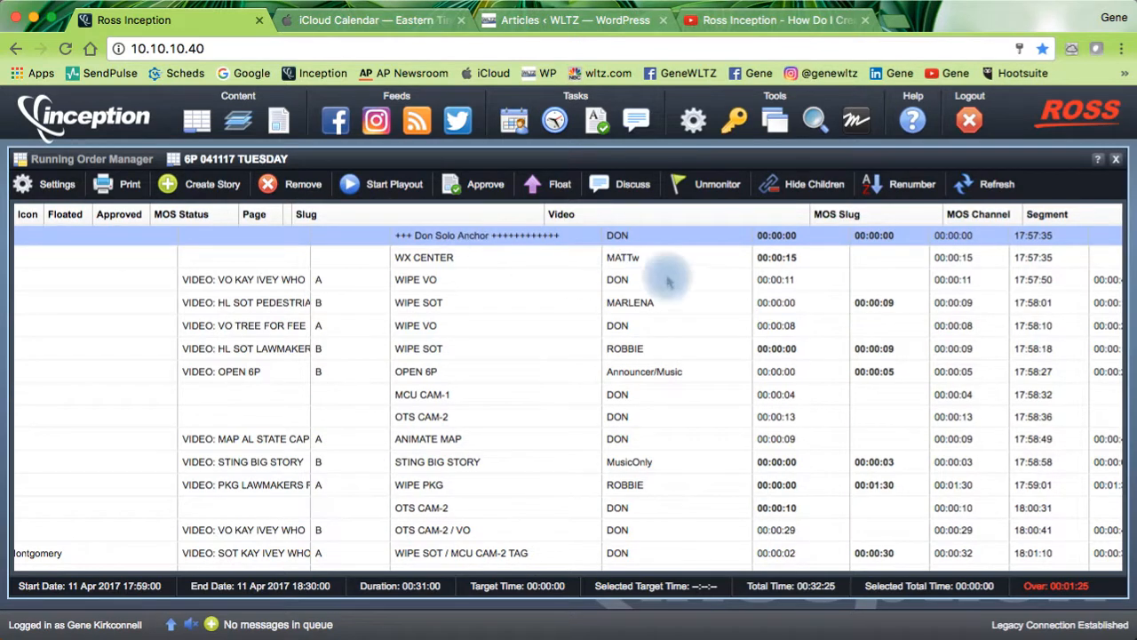
scroll(697, 284, right, 3)
drag(880, 215, 129, 225)
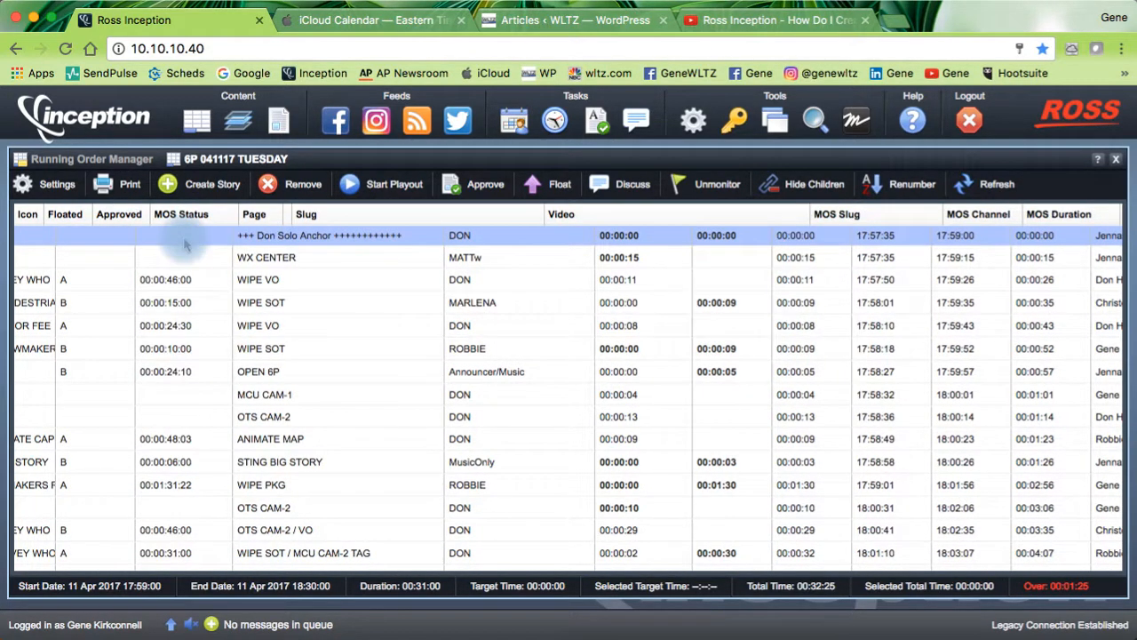
scroll(222, 249, left, 6)
scroll(217, 266, left, 5)
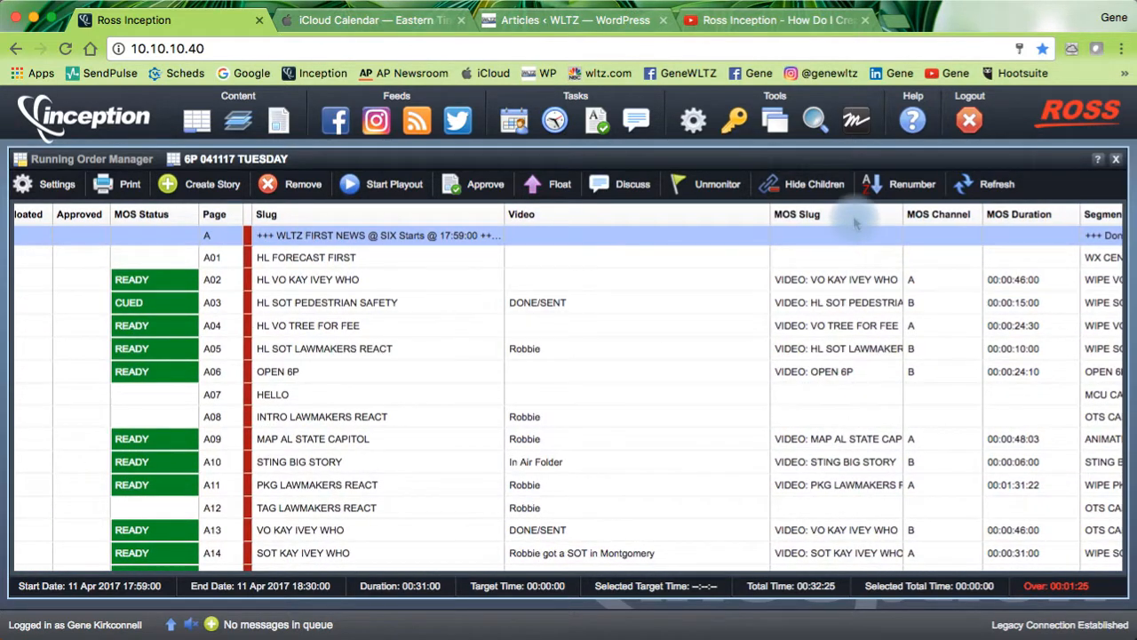
drag(856, 223, 213, 229)
scroll(951, 238, left, 2)
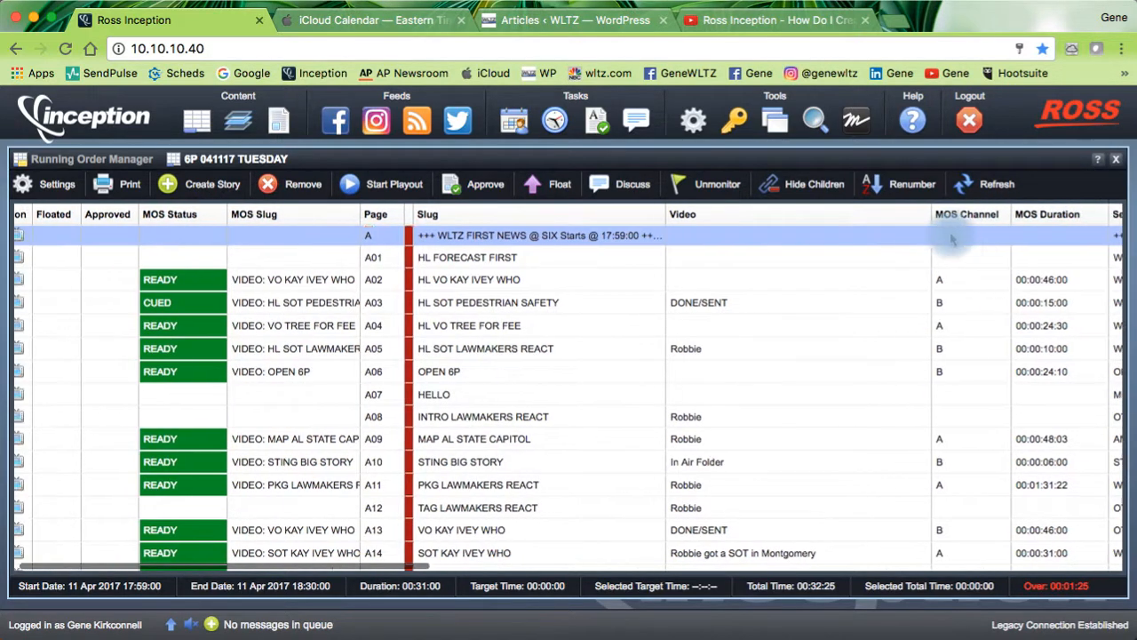
scroll(950, 238, right, 4)
scroll(950, 236, left, 3)
Step: Rearrange the MOS headers so they read MOS Duration, MOS Status, MOS Channel, MOS Slug, then Page
drag(914, 216, 230, 229)
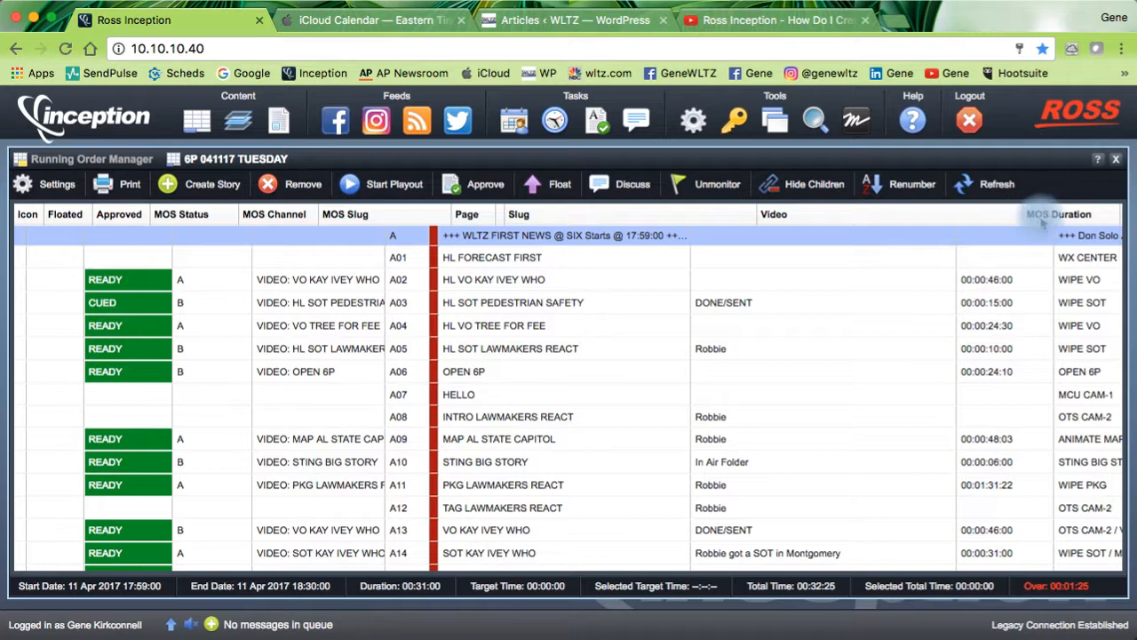
drag(1057, 224, 339, 222)
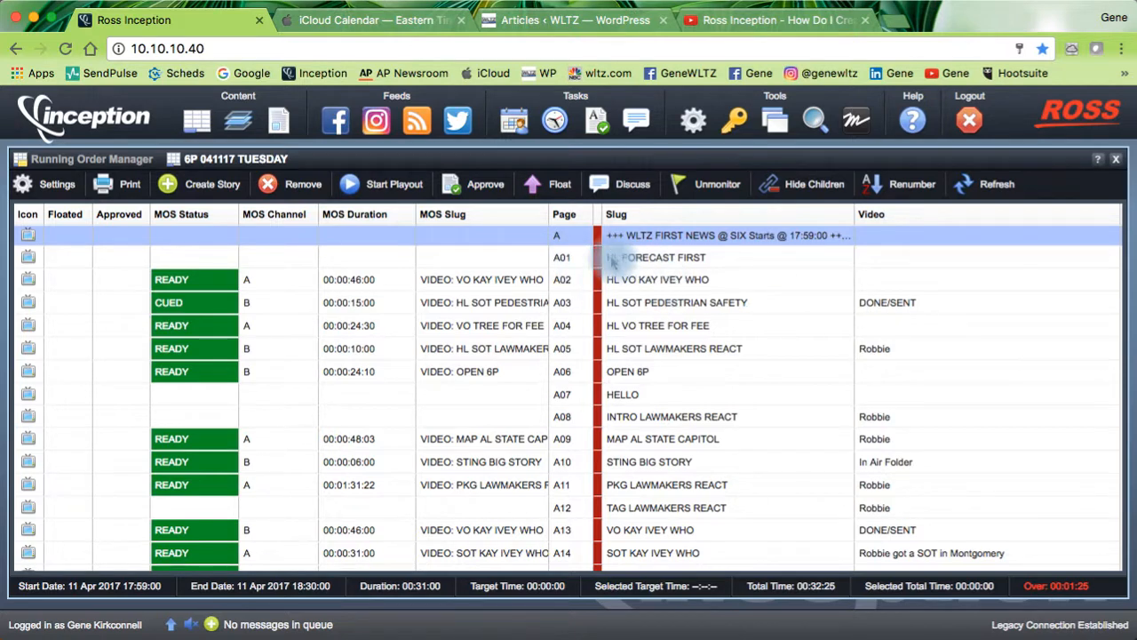
mouse_move(483, 224)
mouse_down()
mouse_move(400, 227)
mouse_move(484, 228)
mouse_up()
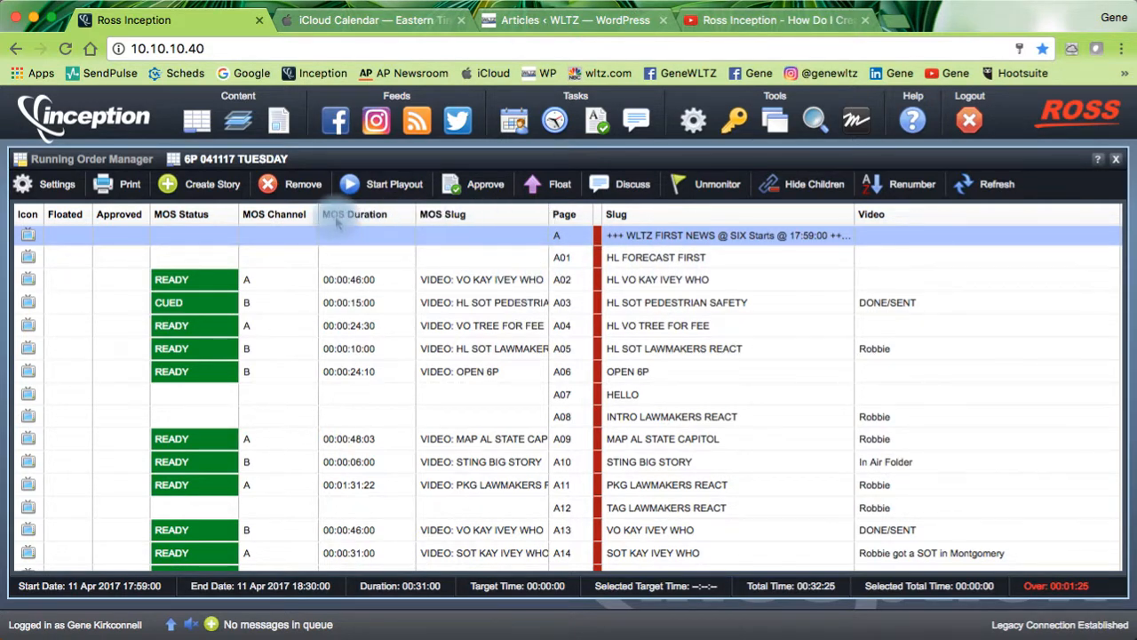
drag(371, 224, 192, 226)
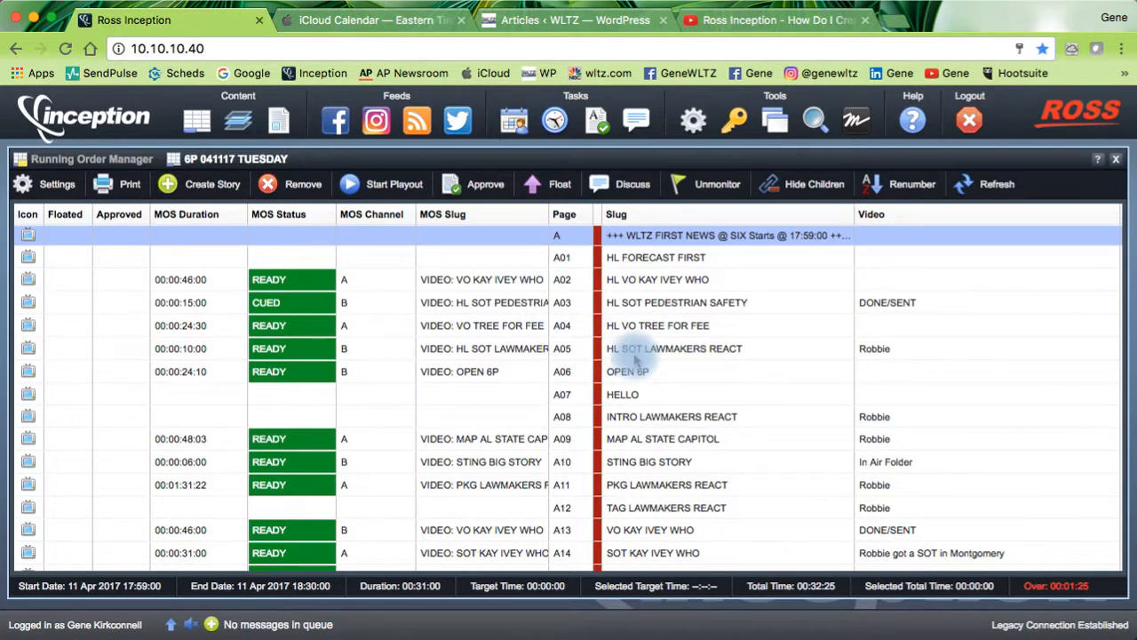
scroll(635, 355, right, 10)
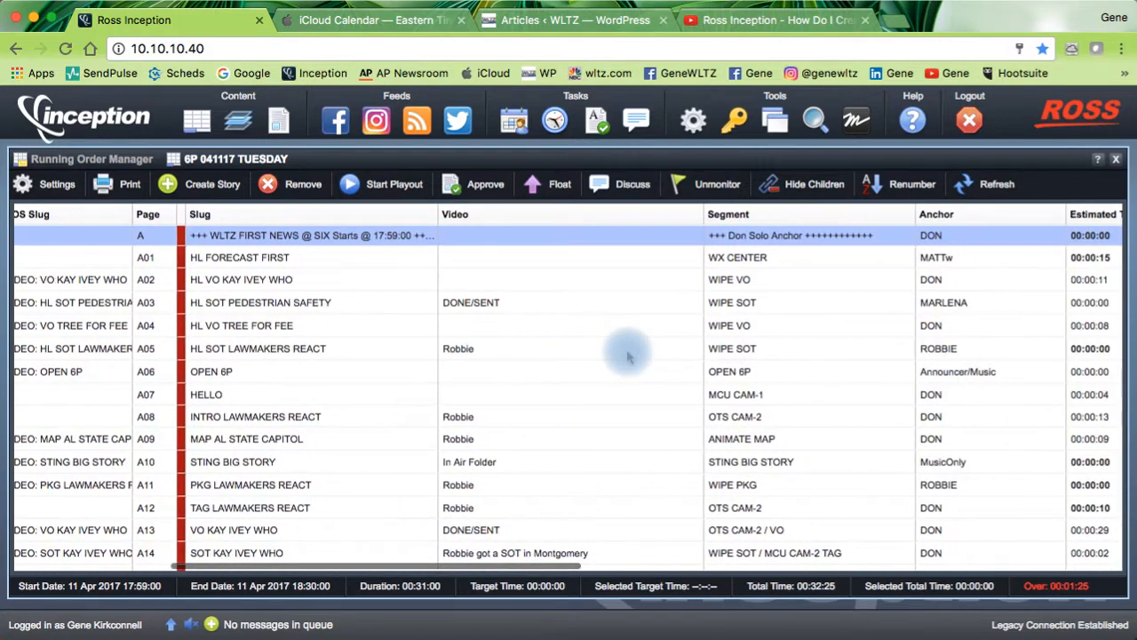
Step: Place the Segment column right after Slug and narrow the MOS Channel and MOS Duration columns
drag(787, 216, 490, 216)
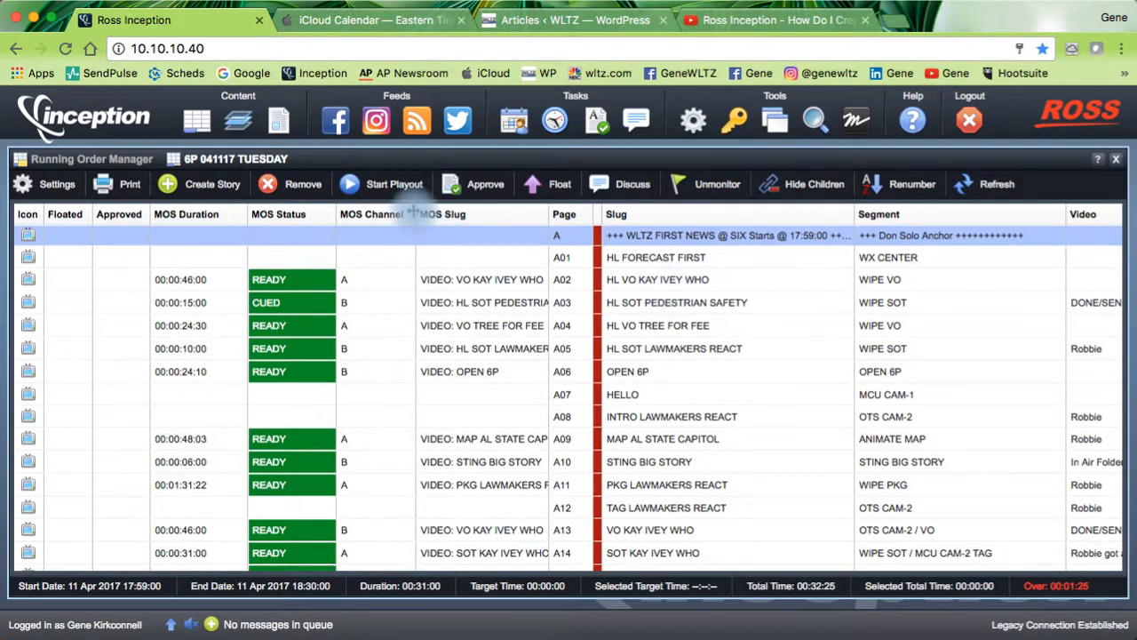
drag(401, 216, 364, 214)
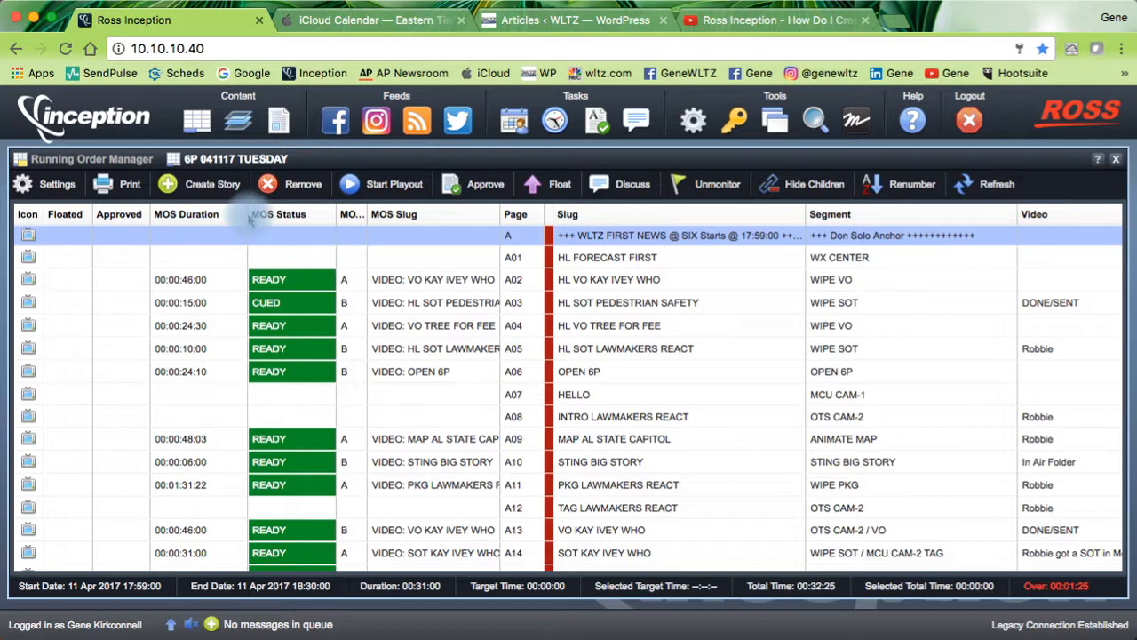
drag(229, 223, 212, 217)
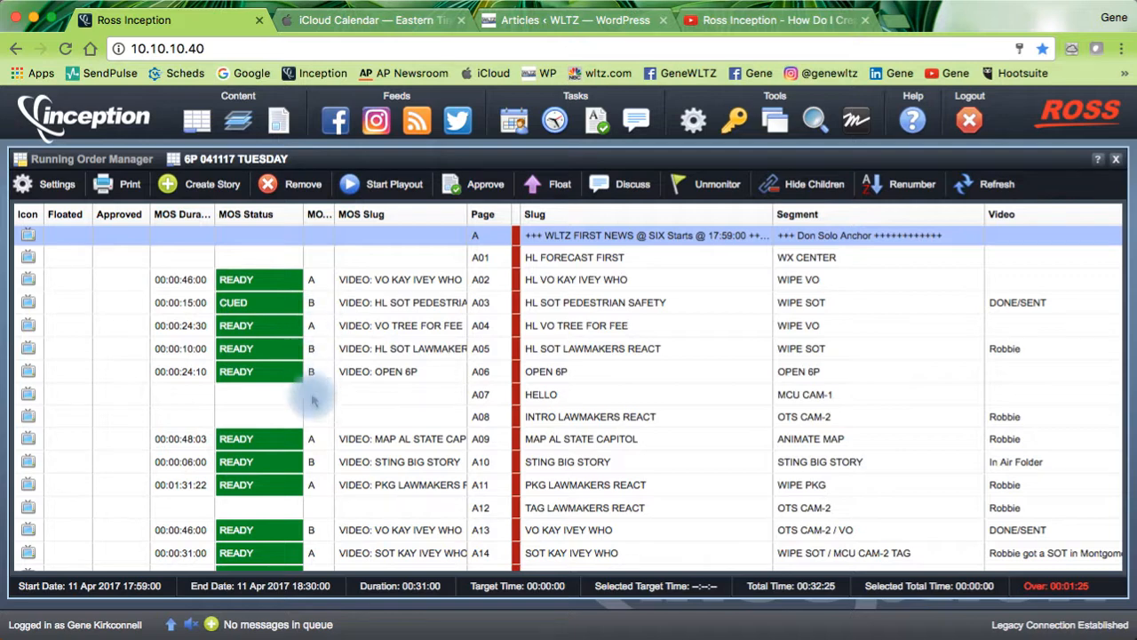
drag(392, 283, 510, 210)
drag(396, 281, 634, 283)
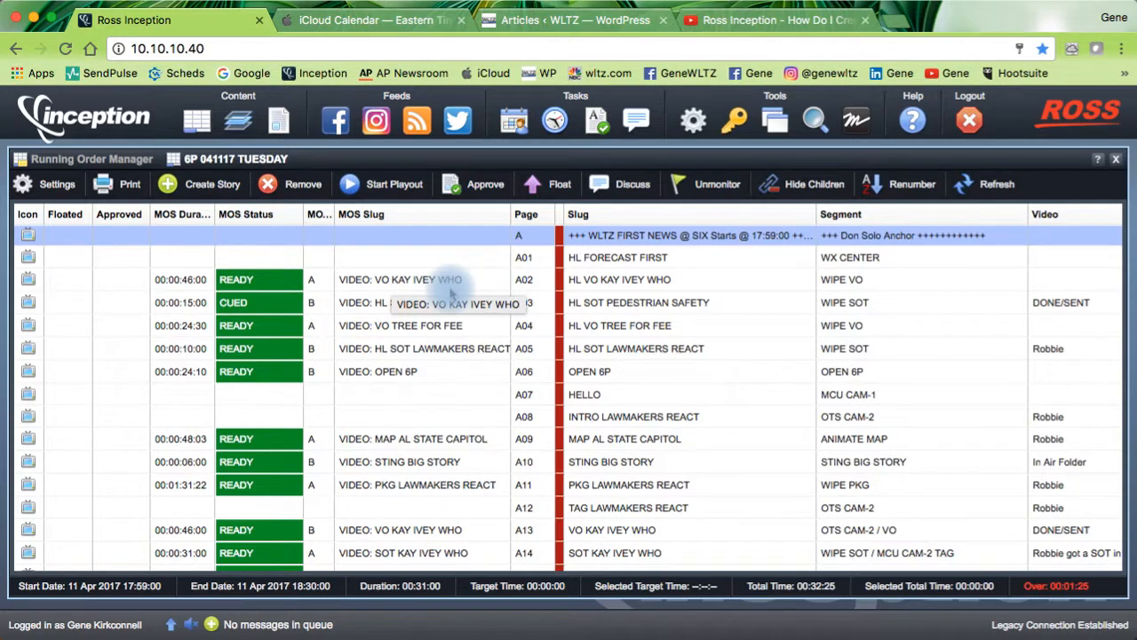
Step: Scroll through the 6P rundown to review the rearranged MOS Duration, MOS Status and MOS Slug columns
scroll(511, 336, down, 4)
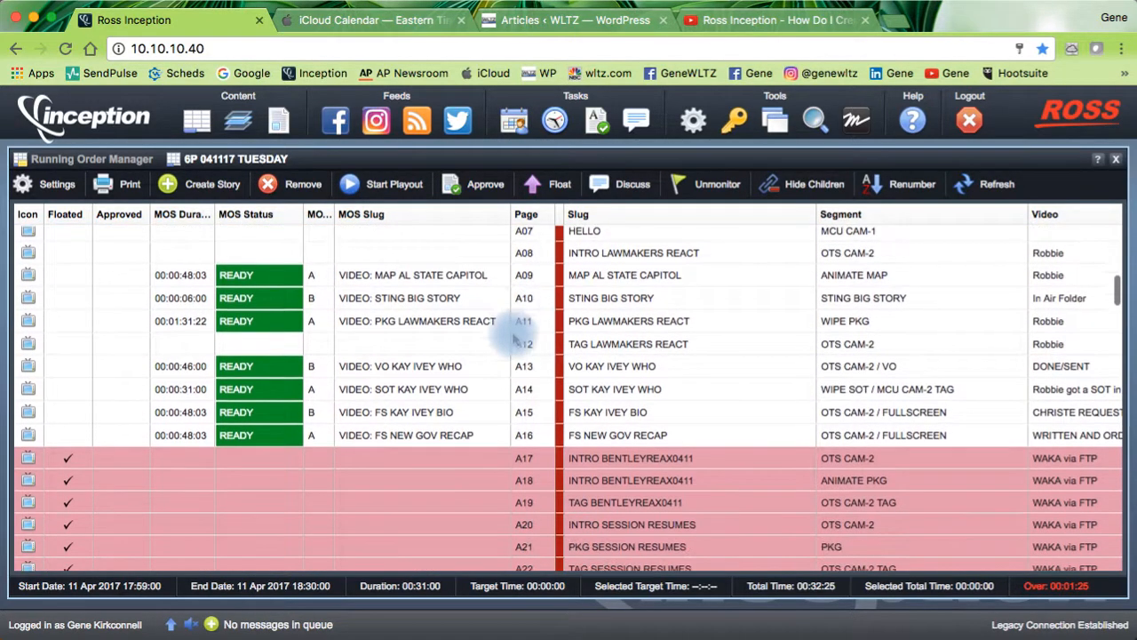
scroll(480, 335, up, 1)
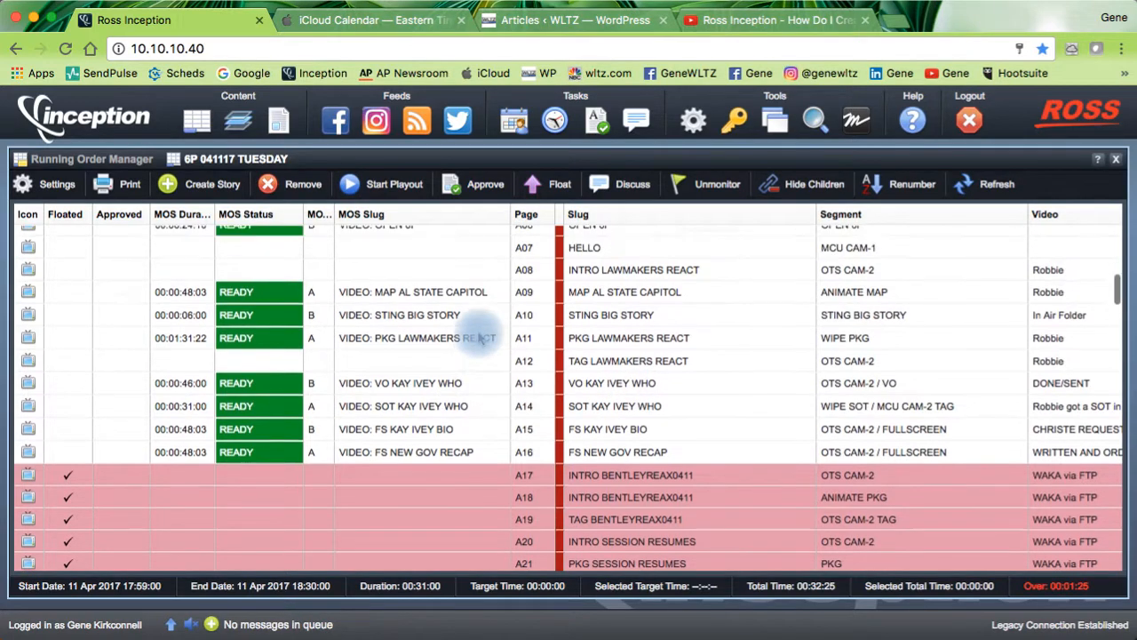
scroll(480, 335, up, 5)
scroll(629, 436, down, 3)
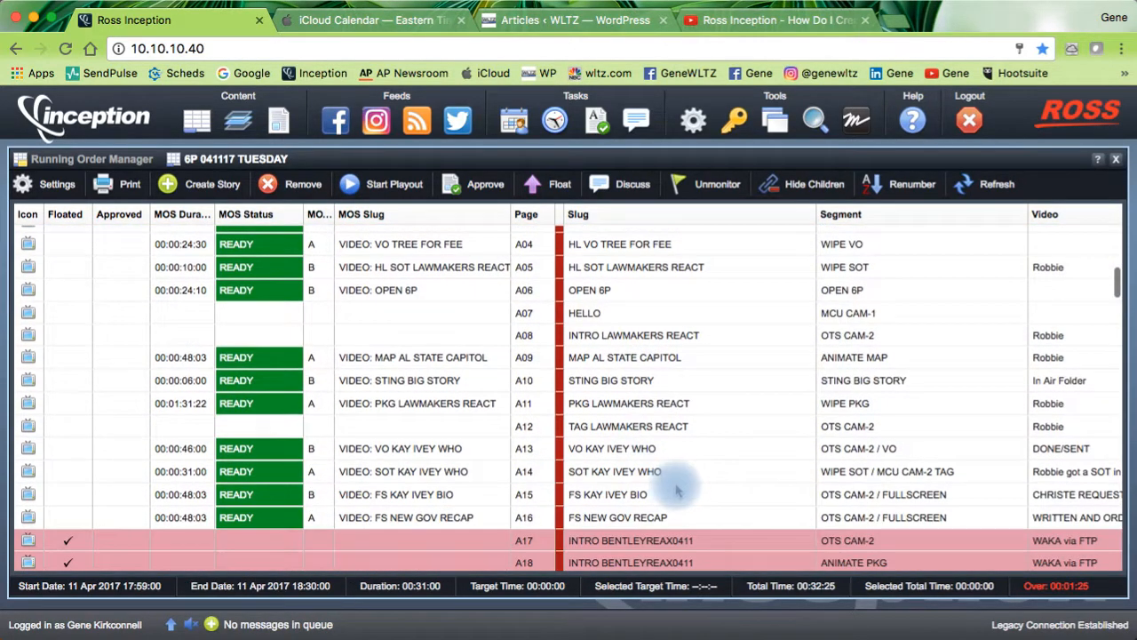
scroll(626, 462, up, 5)
scroll(622, 461, up, 1)
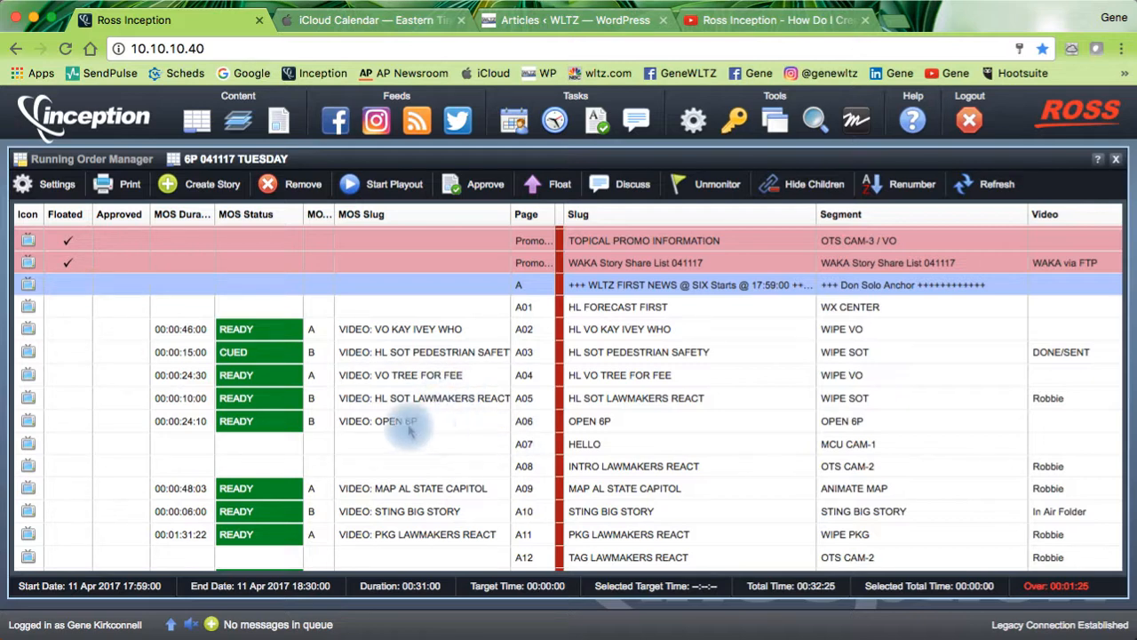
scroll(409, 429, down, 5)
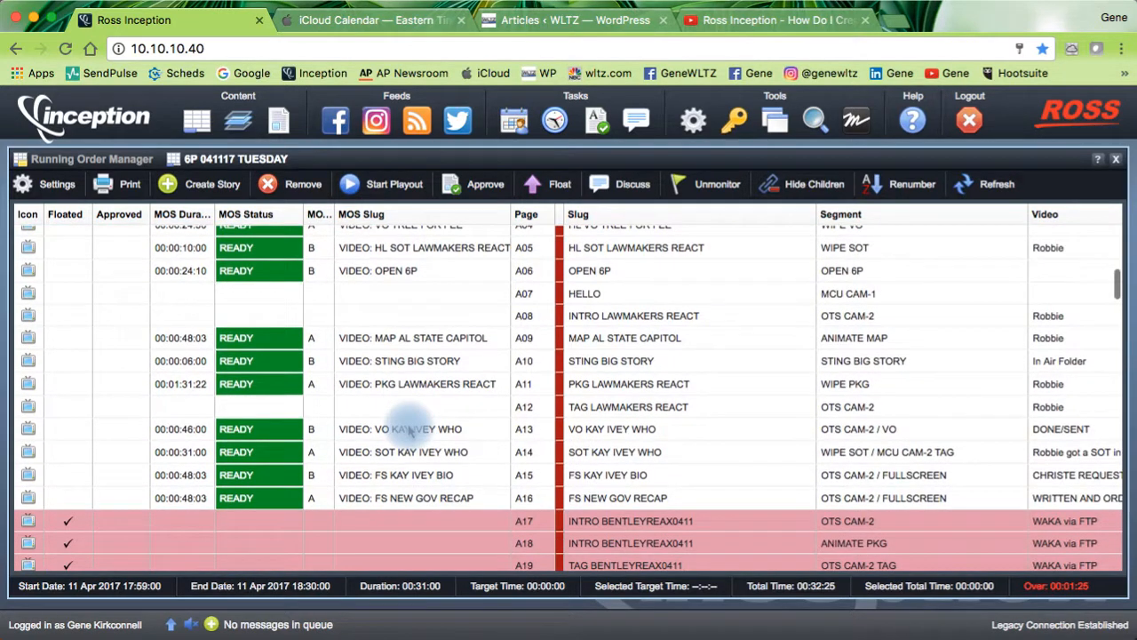
scroll(409, 419, down, 3)
scroll(409, 419, up, 5)
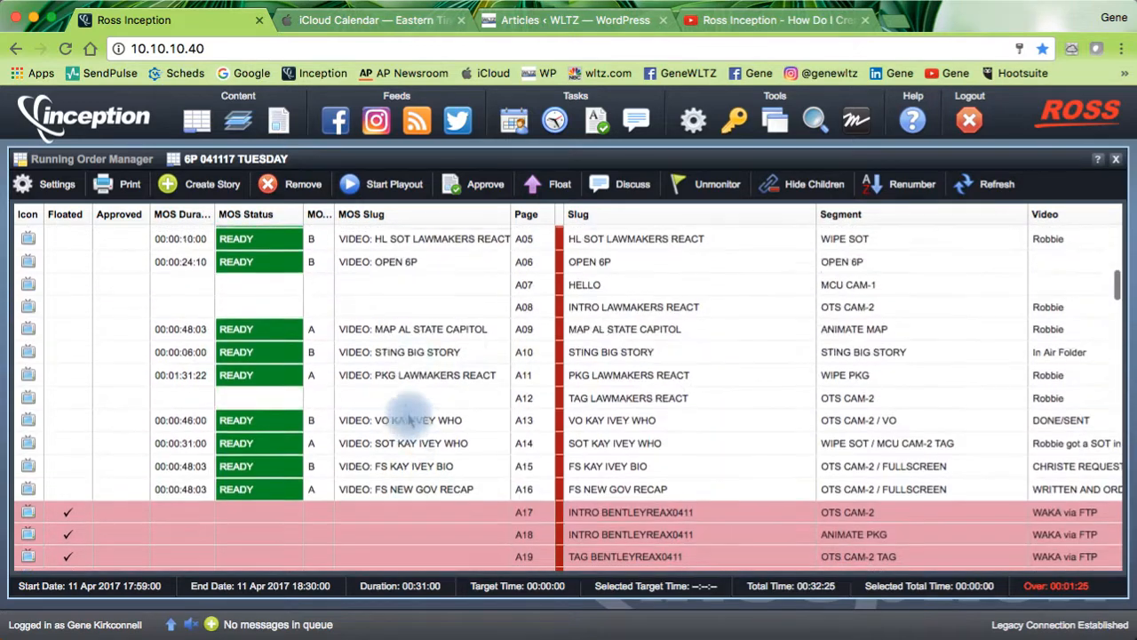
scroll(409, 420, up, 3)
scroll(408, 420, down, 2)
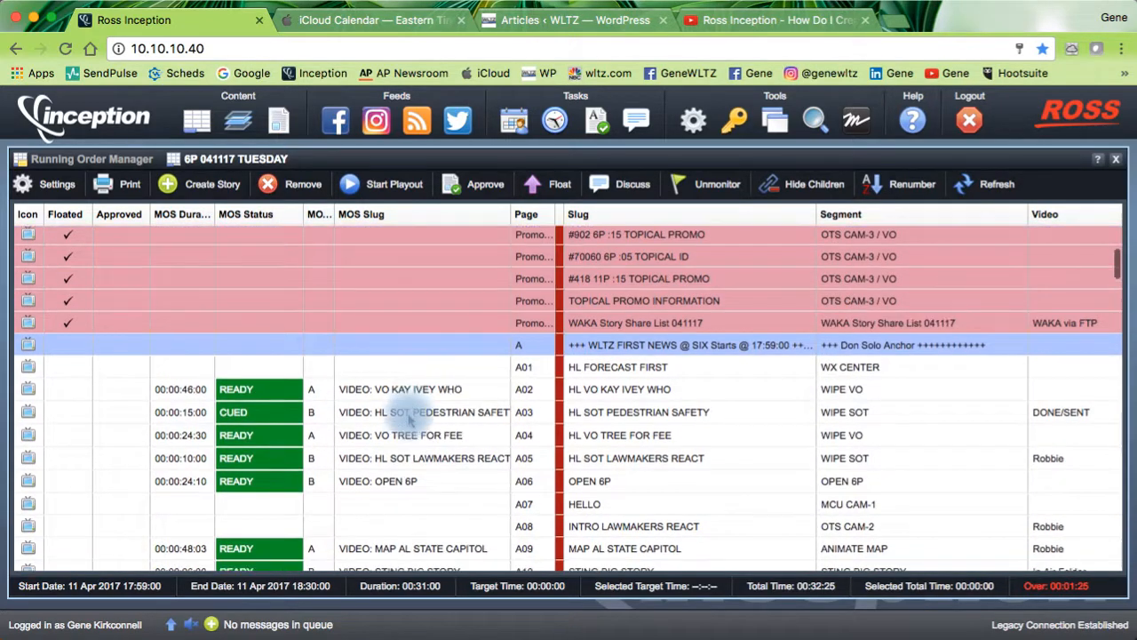
scroll(409, 421, up, 5)
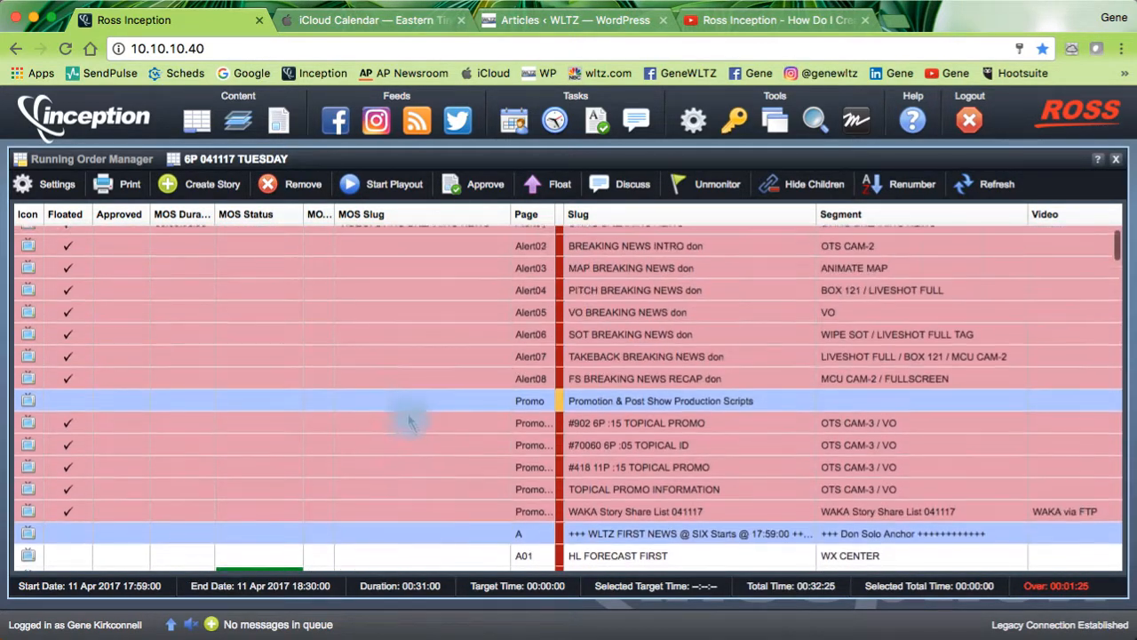
scroll(409, 420, down, 5)
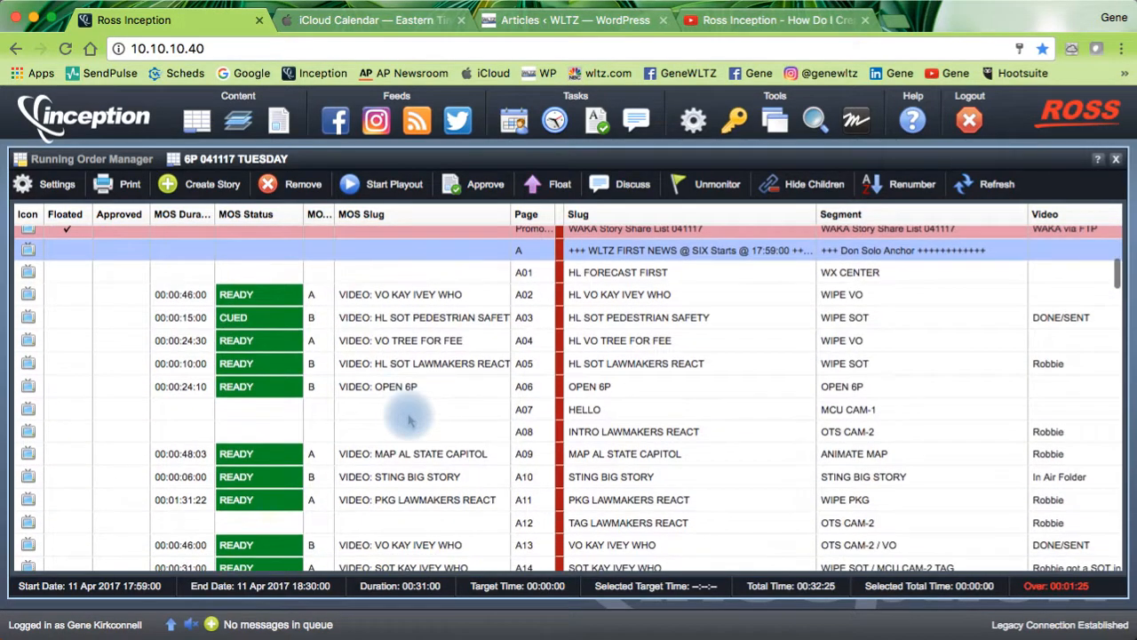
scroll(409, 420, down, 1)
scroll(409, 421, up, 1)
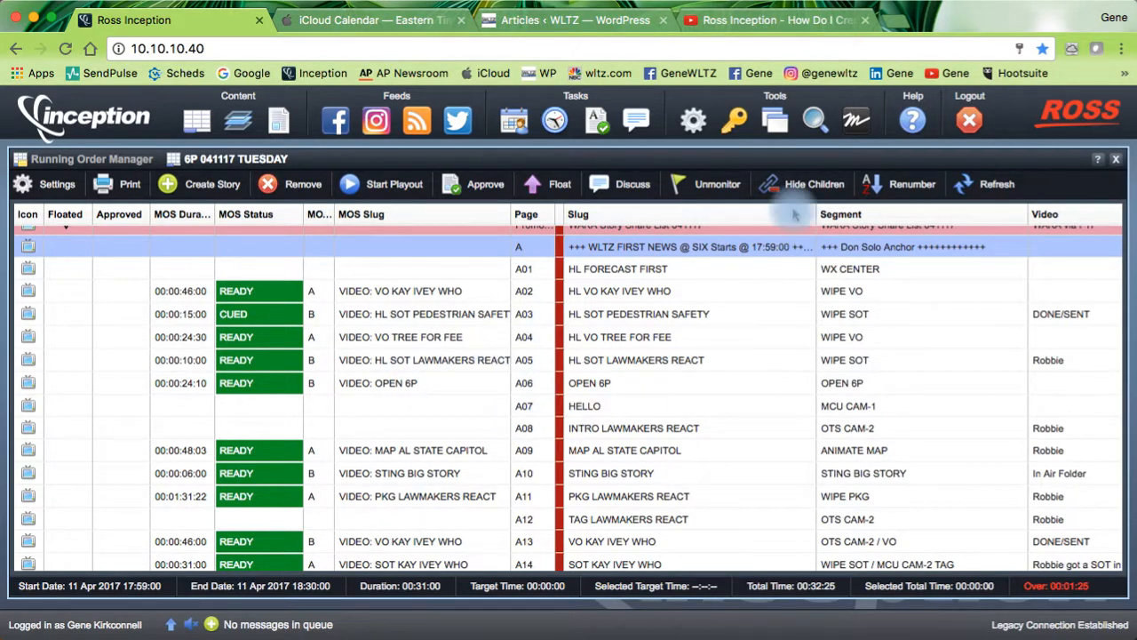
click(775, 121)
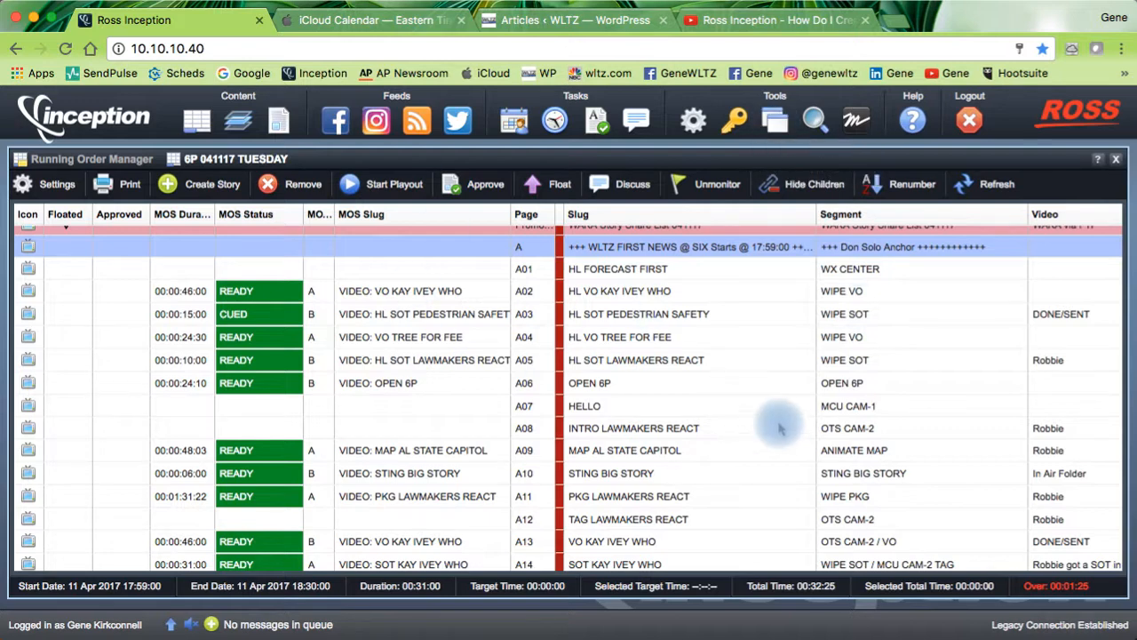
scroll(857, 430, right, 15)
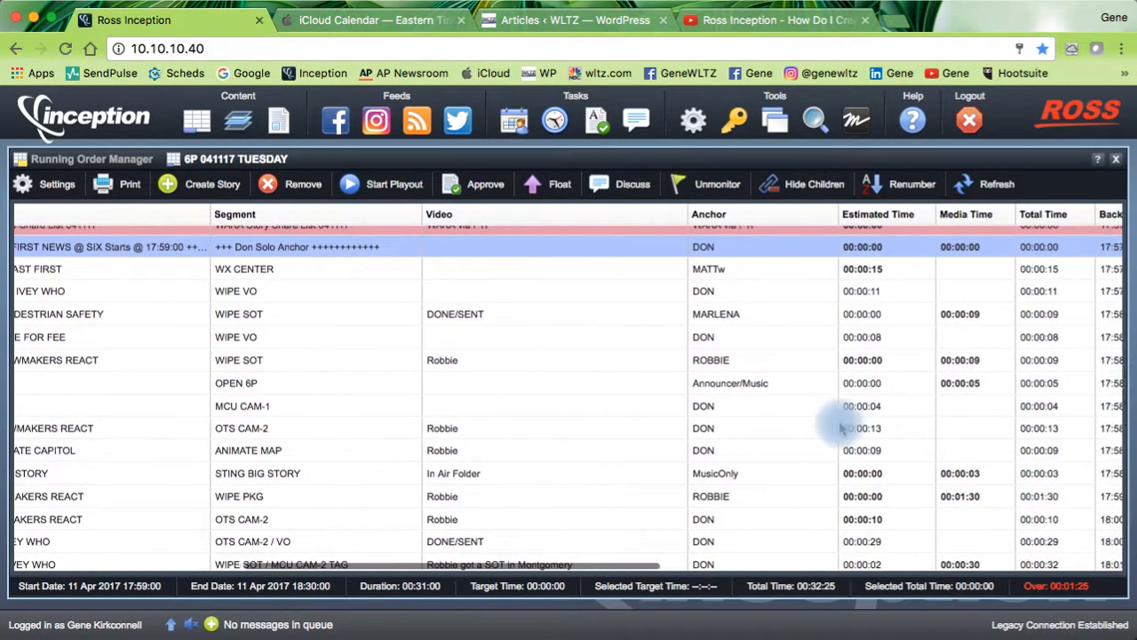
scroll(842, 429, left, 15)
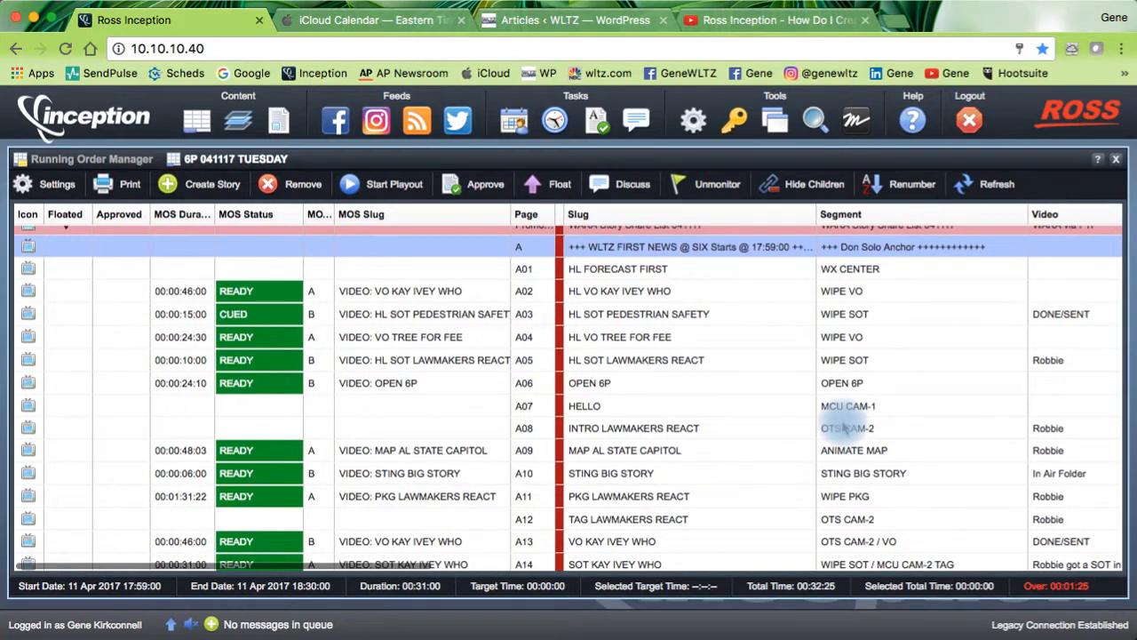
Step: Save the current column layout through Manage Perspectives as a new perspective named 'Video Ready Check 1'
click(775, 124)
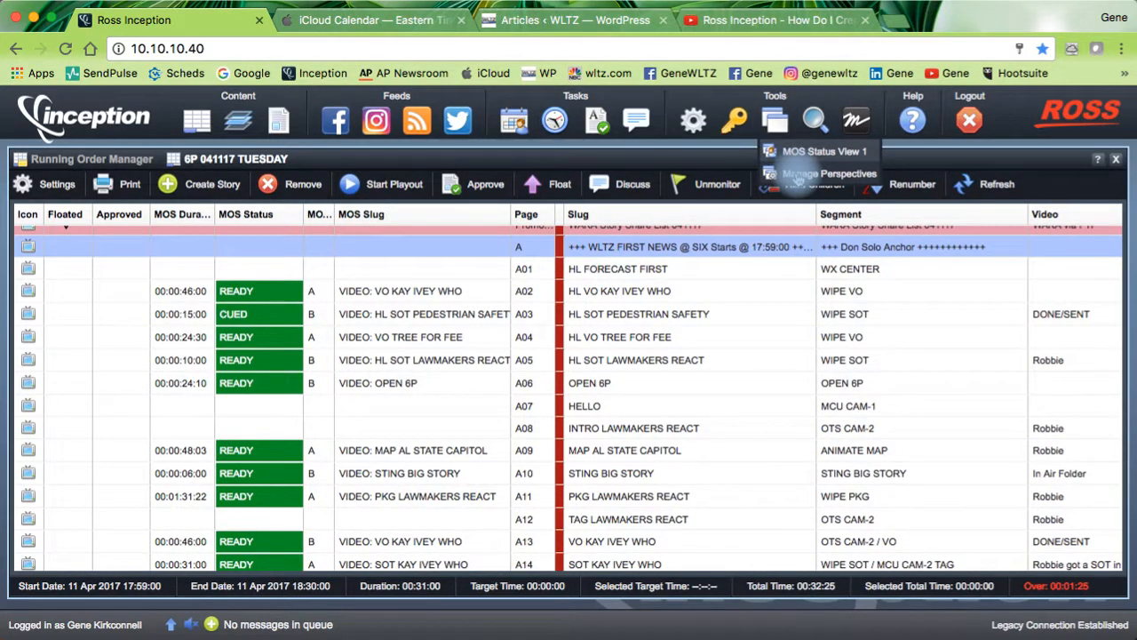
click(797, 175)
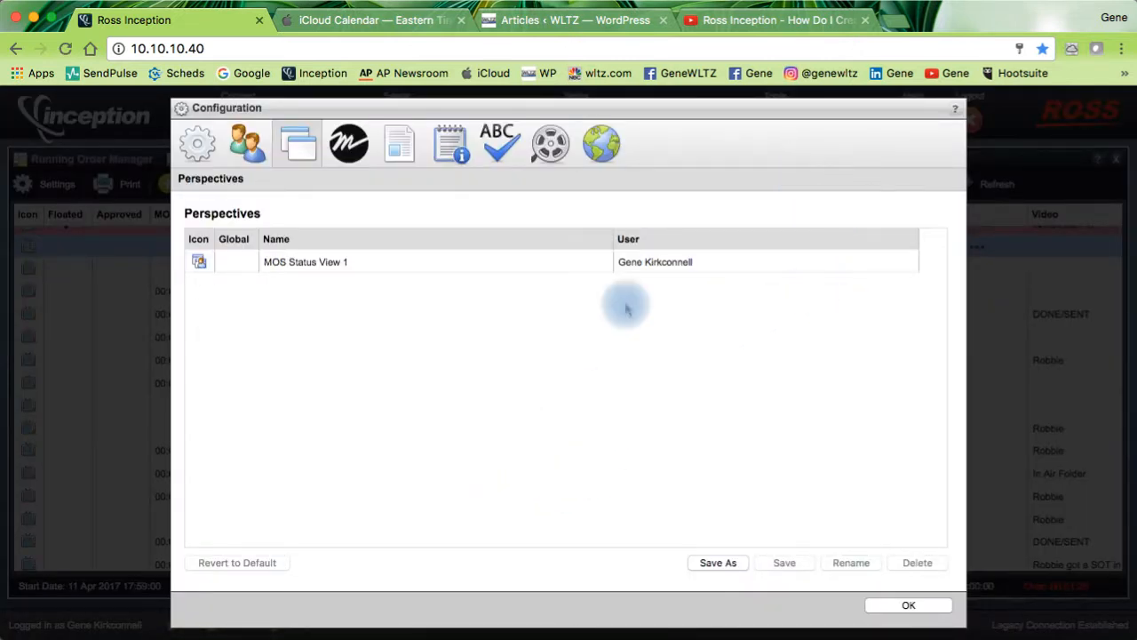
click(719, 565)
click(289, 260)
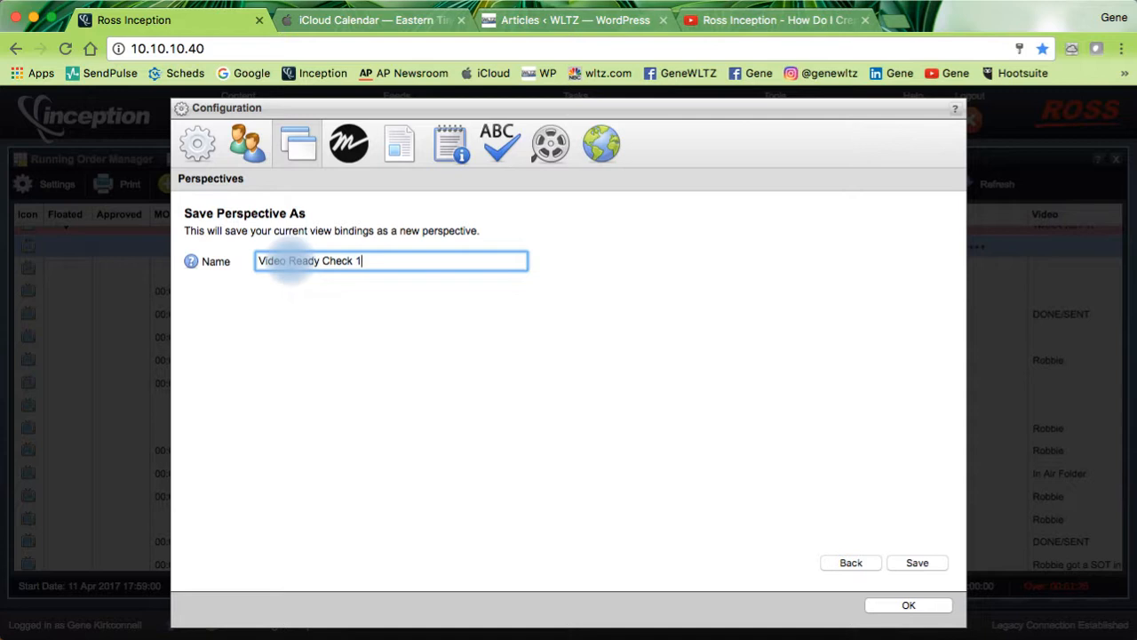
click(918, 563)
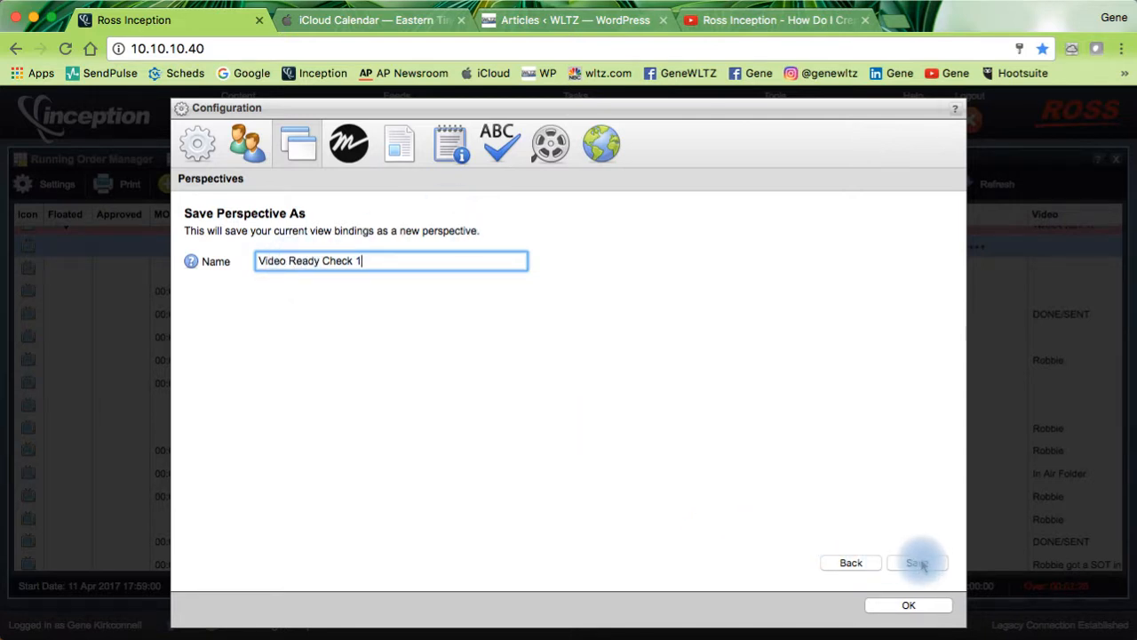
click(919, 563)
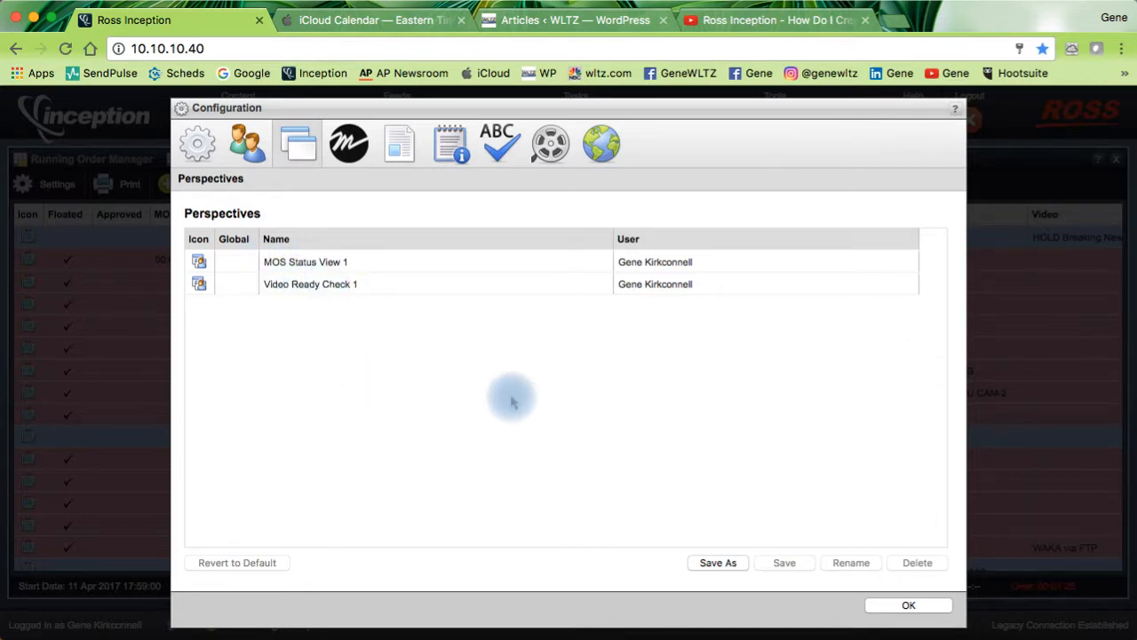
click(883, 608)
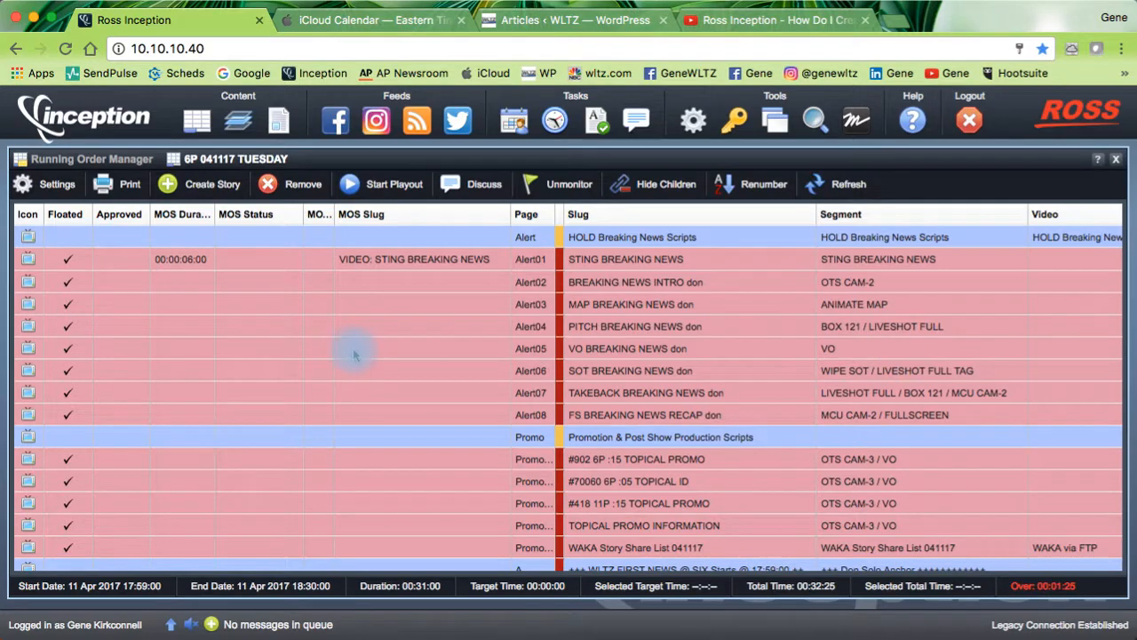
Step: Check the saved layout in the rundown, then bring up the perspectives list now showing Video Ready Check 1
scroll(354, 355, down, 10)
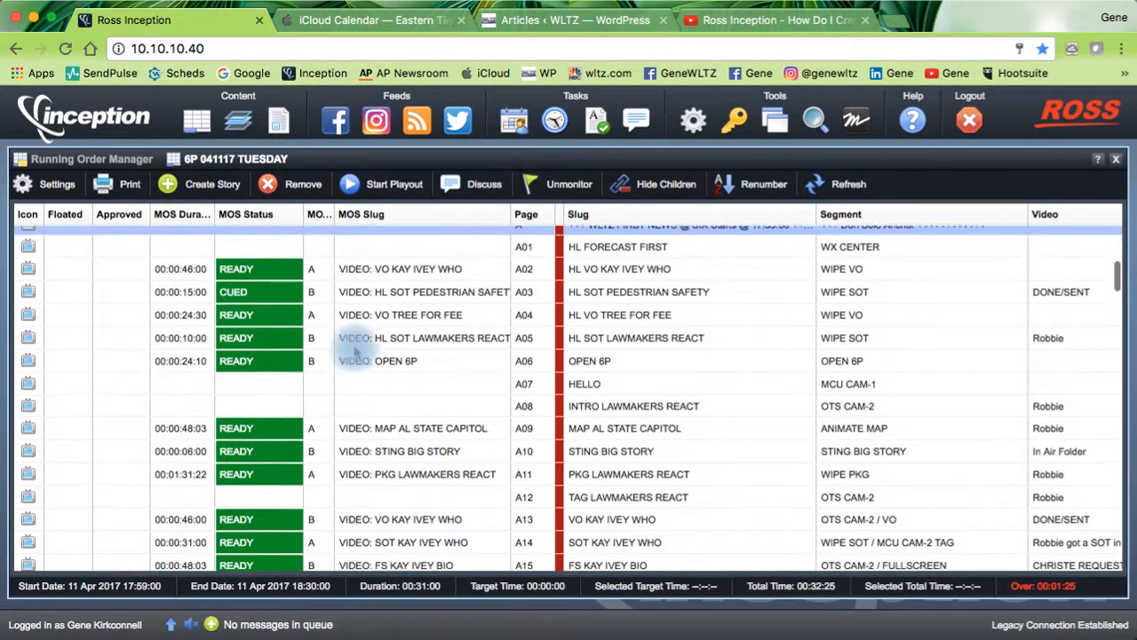
scroll(364, 346, down, 1)
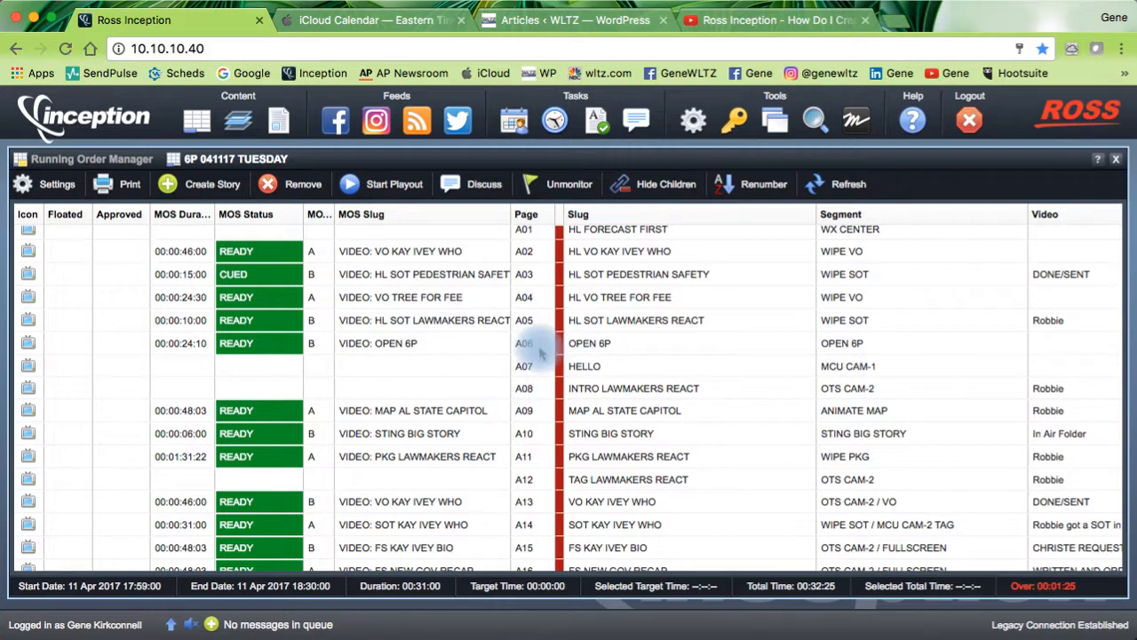
scroll(540, 352, up, 2)
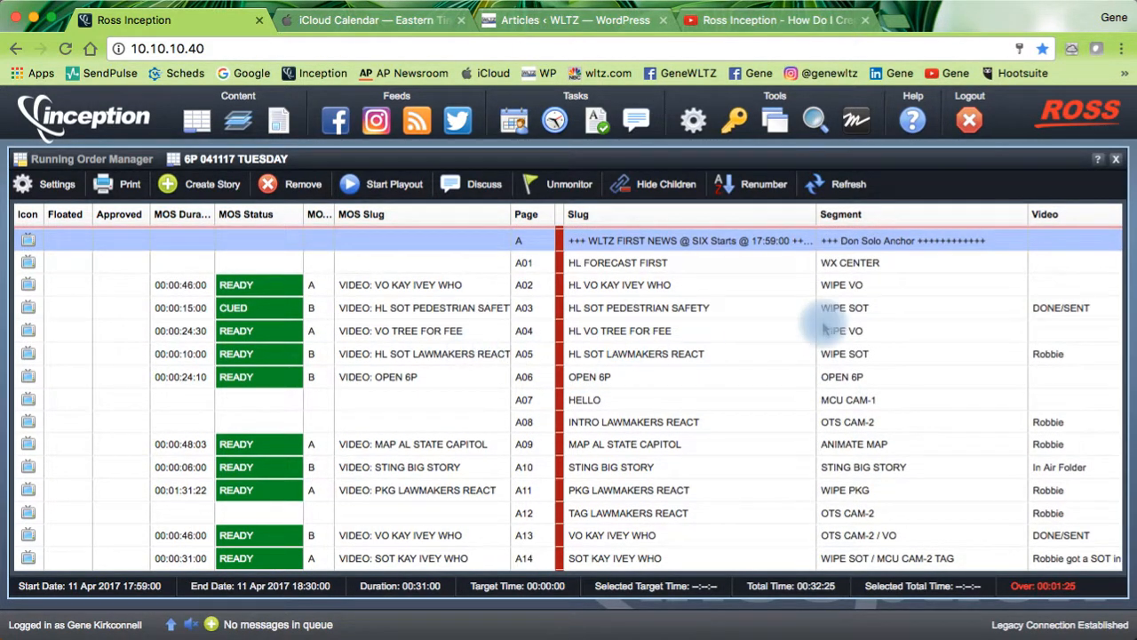
click(773, 120)
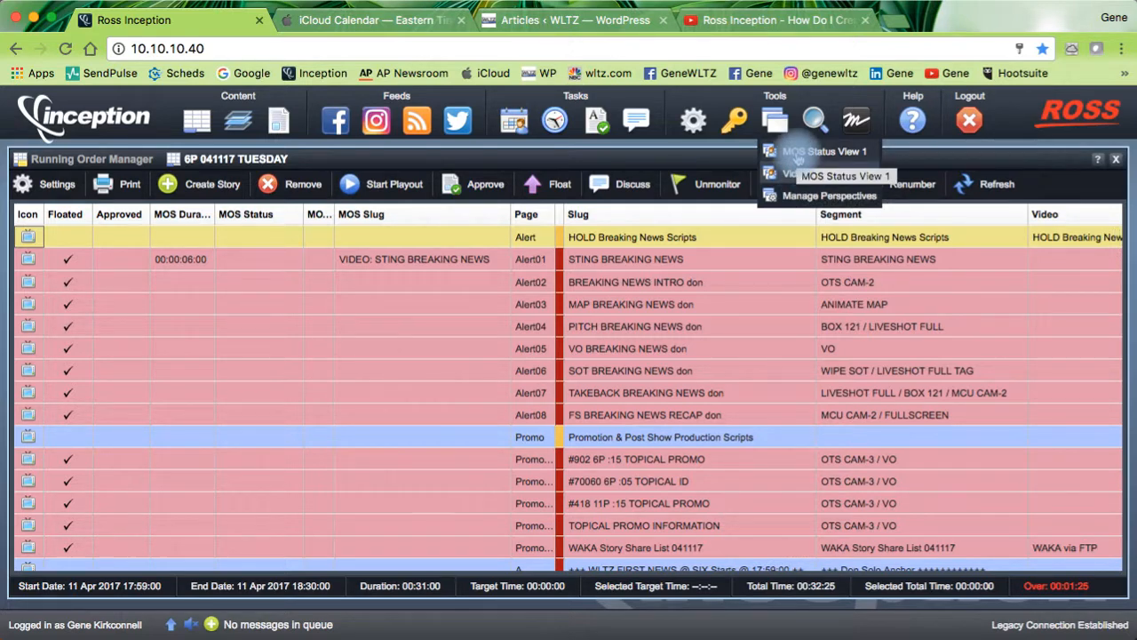
Step: Switch to MOS Status View 1 for comparison, then return to Video Ready Check 1 and review stories A05–A16
click(798, 153)
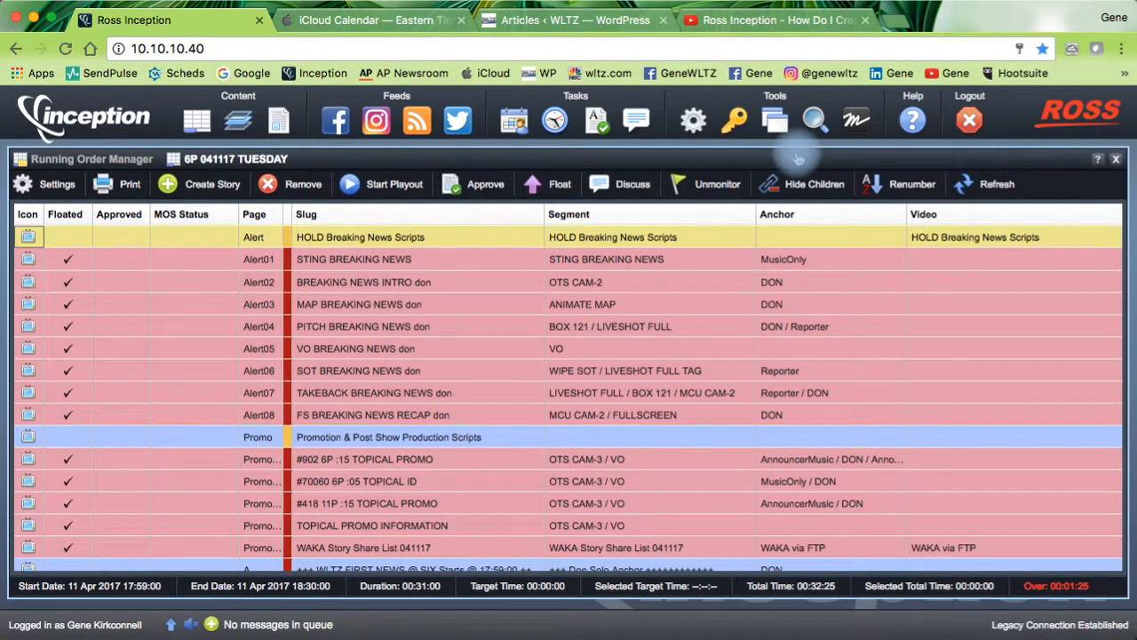
scroll(494, 293, down, 10)
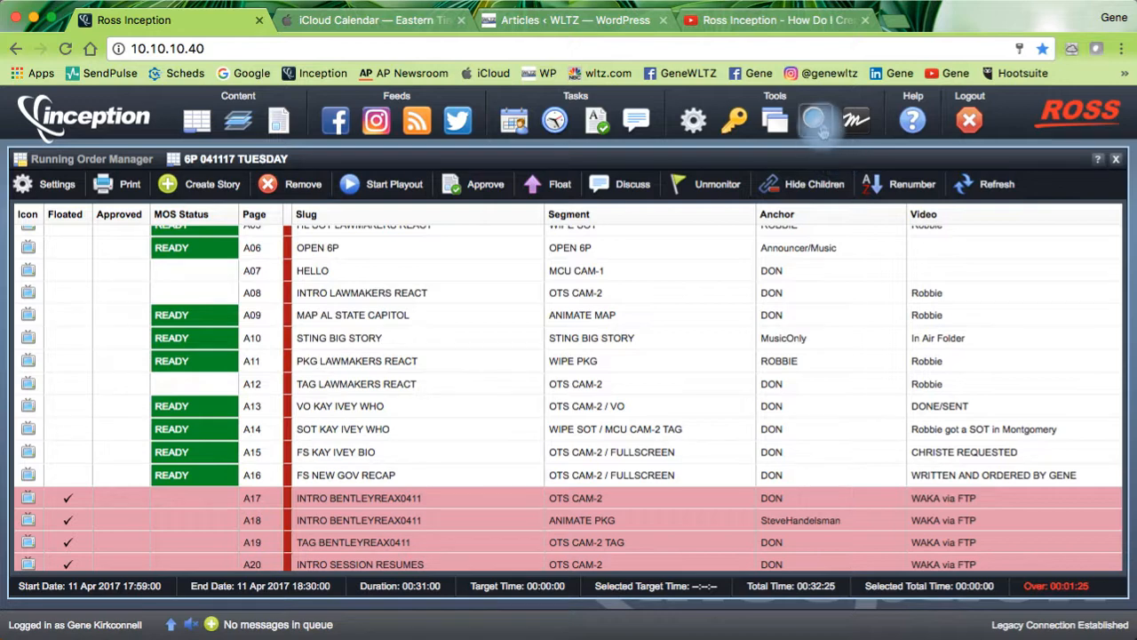
mouse_move(775, 119)
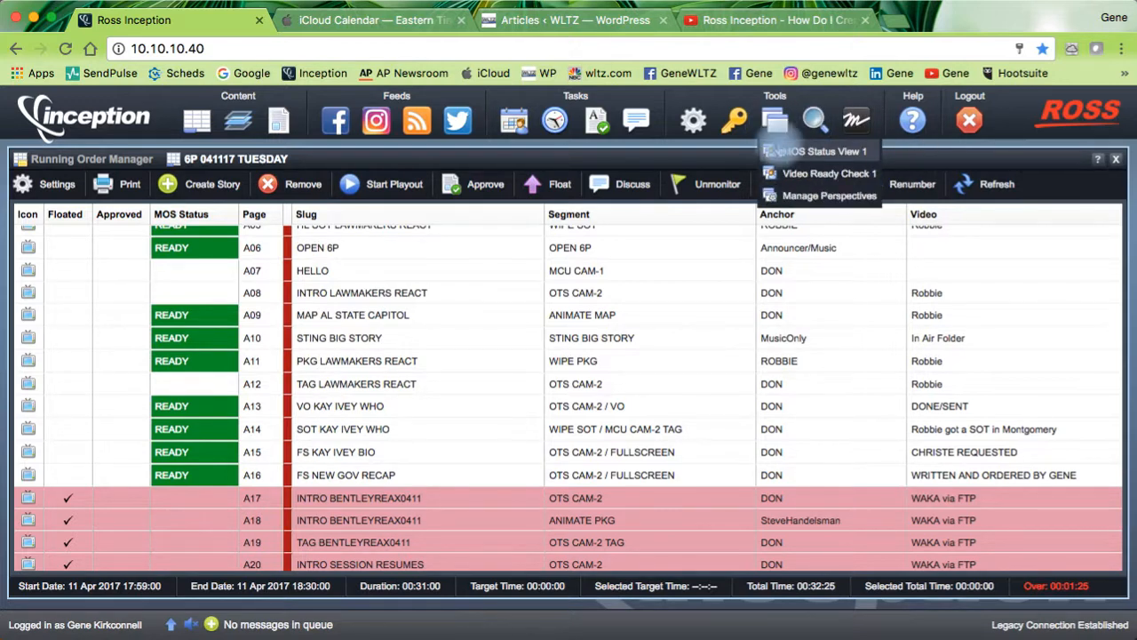
click(804, 174)
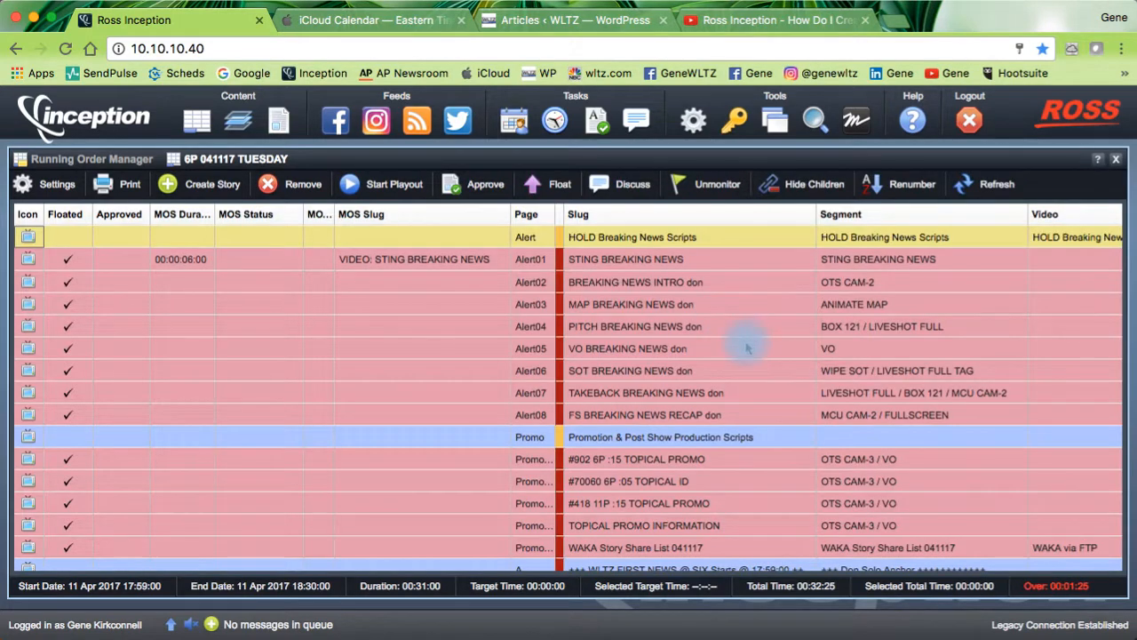
scroll(746, 348, down, 10)
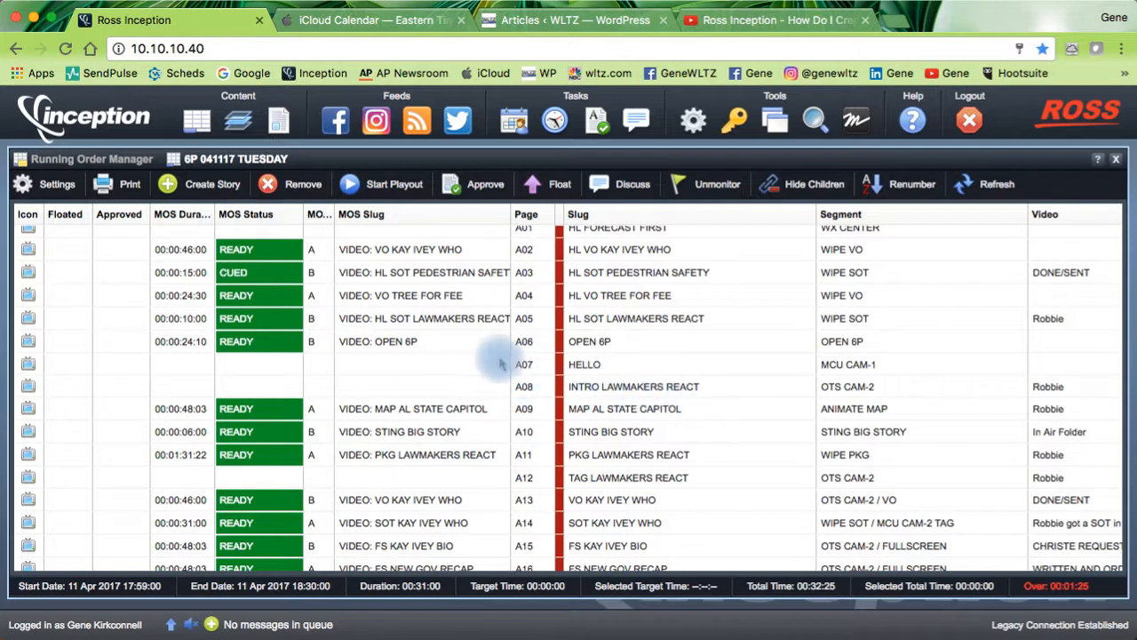
scroll(494, 363, down, 3)
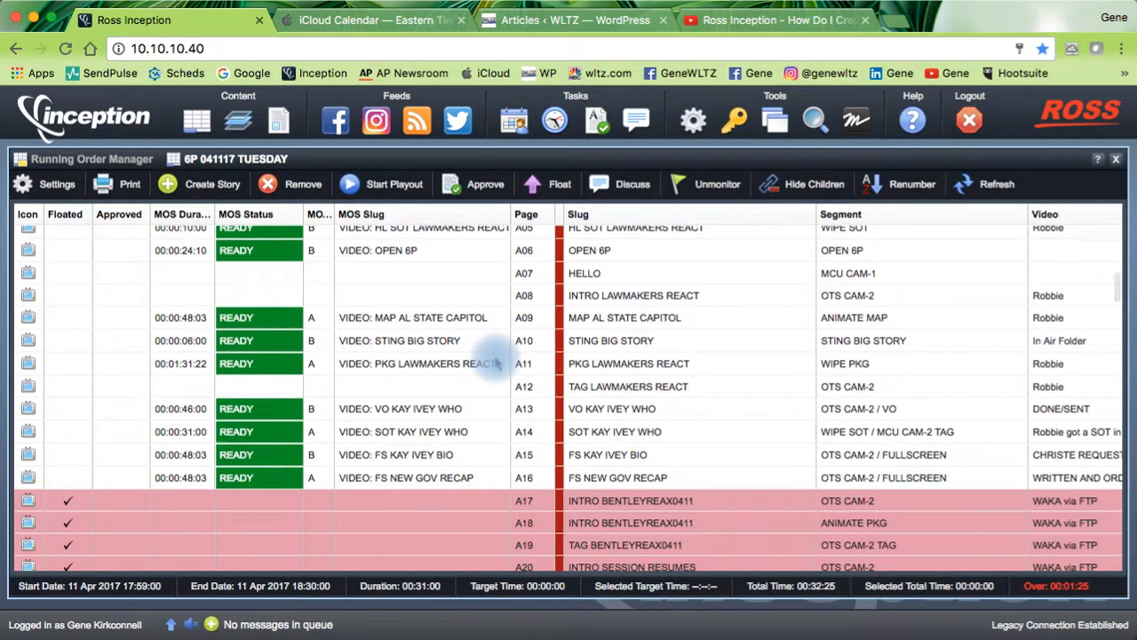
scroll(495, 363, up, 4)
click(773, 122)
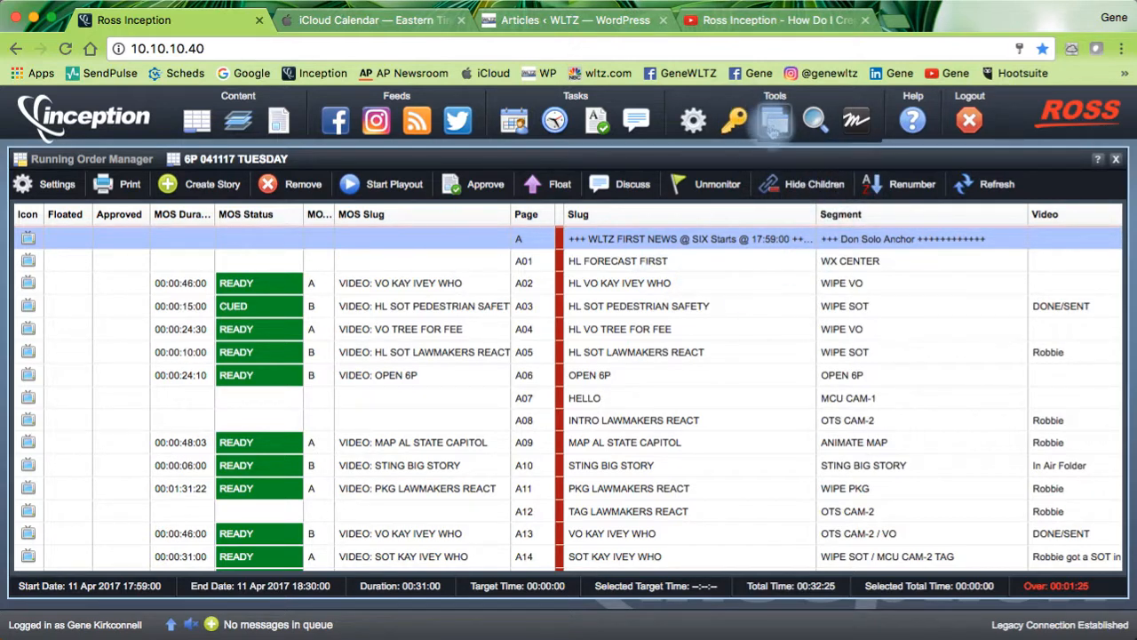
mouse_move(775, 123)
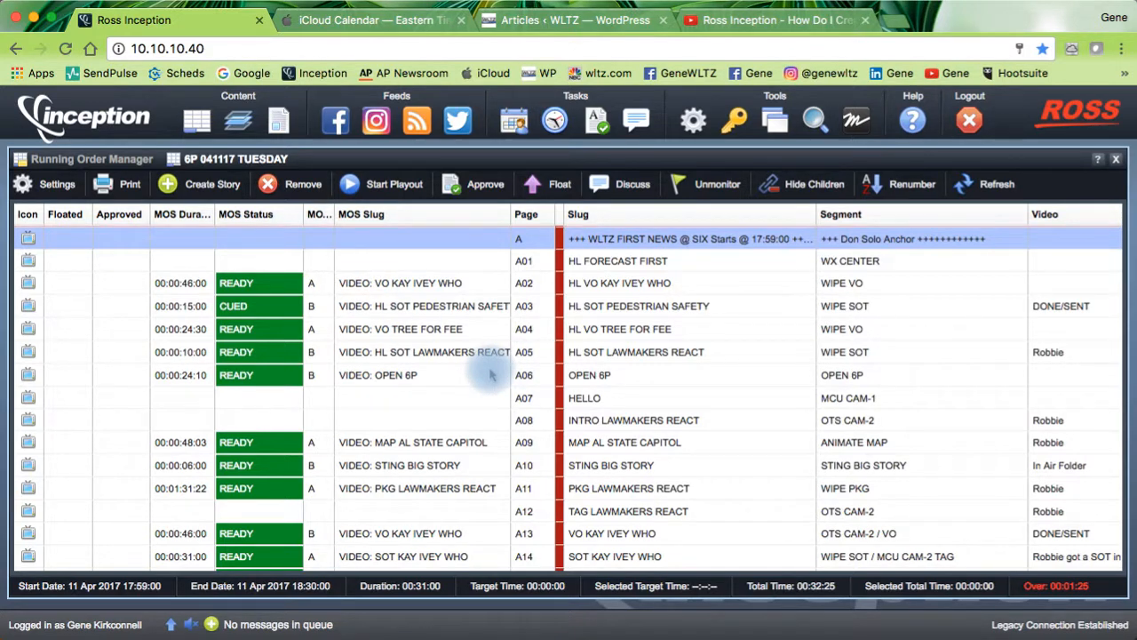
scroll(489, 375, down, 5)
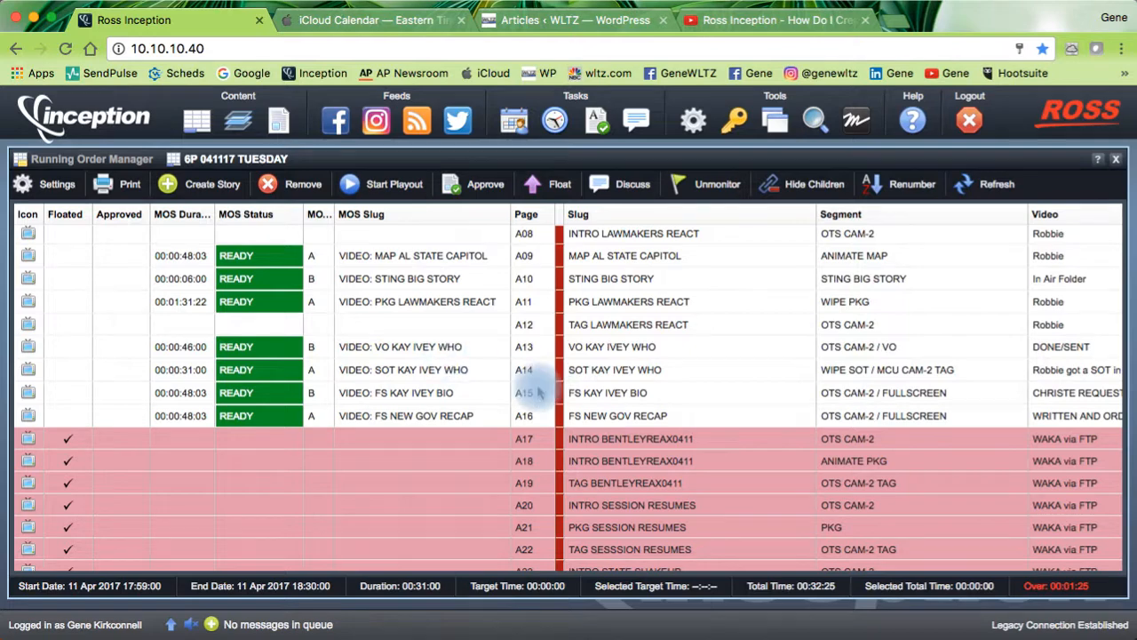
scroll(539, 392, down, 15)
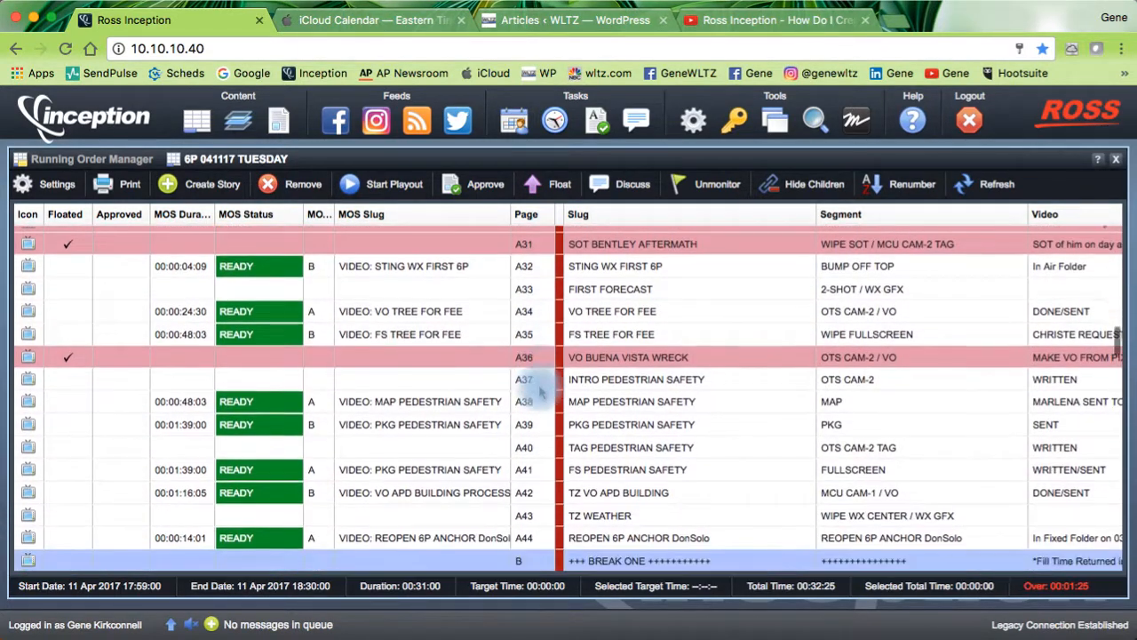
scroll(539, 393, down, 1)
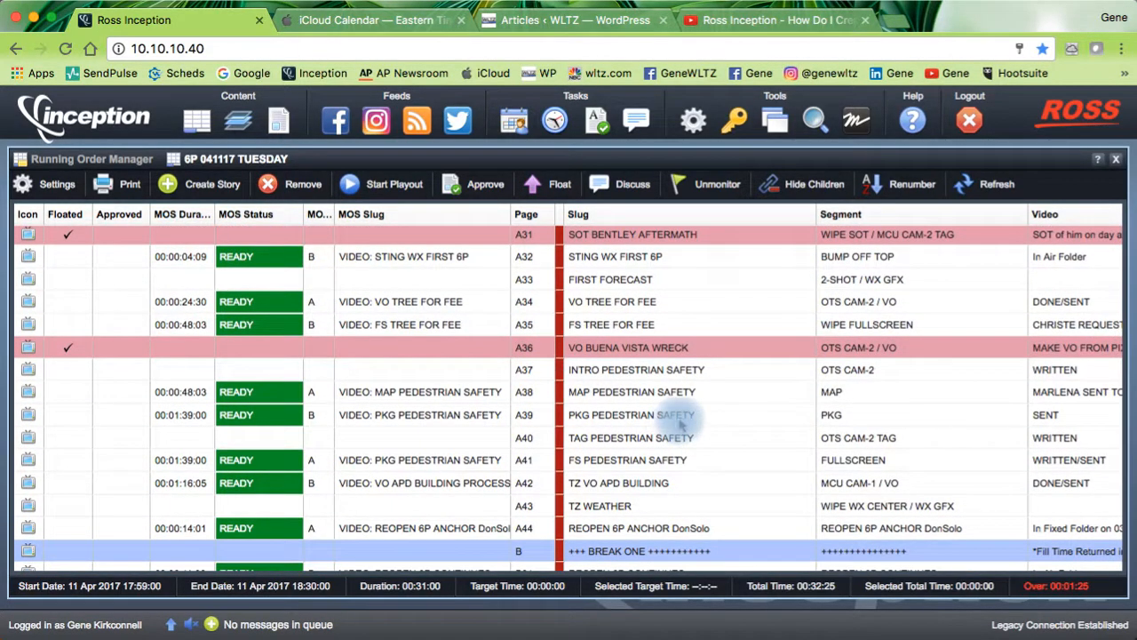
scroll(736, 428, right, 12)
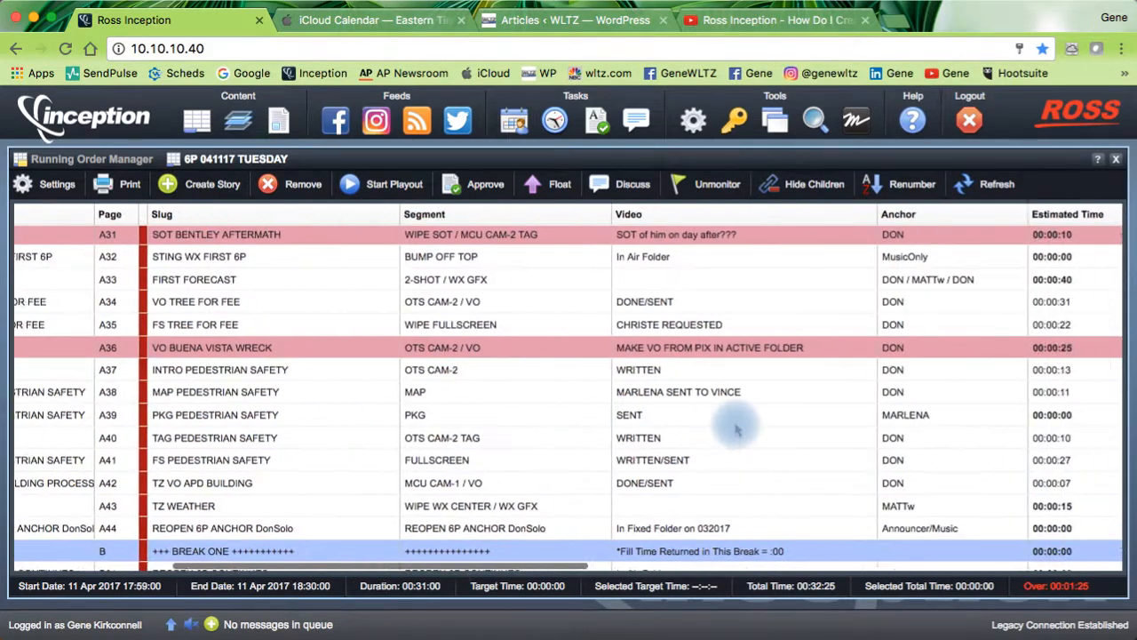
scroll(737, 426, right, 12)
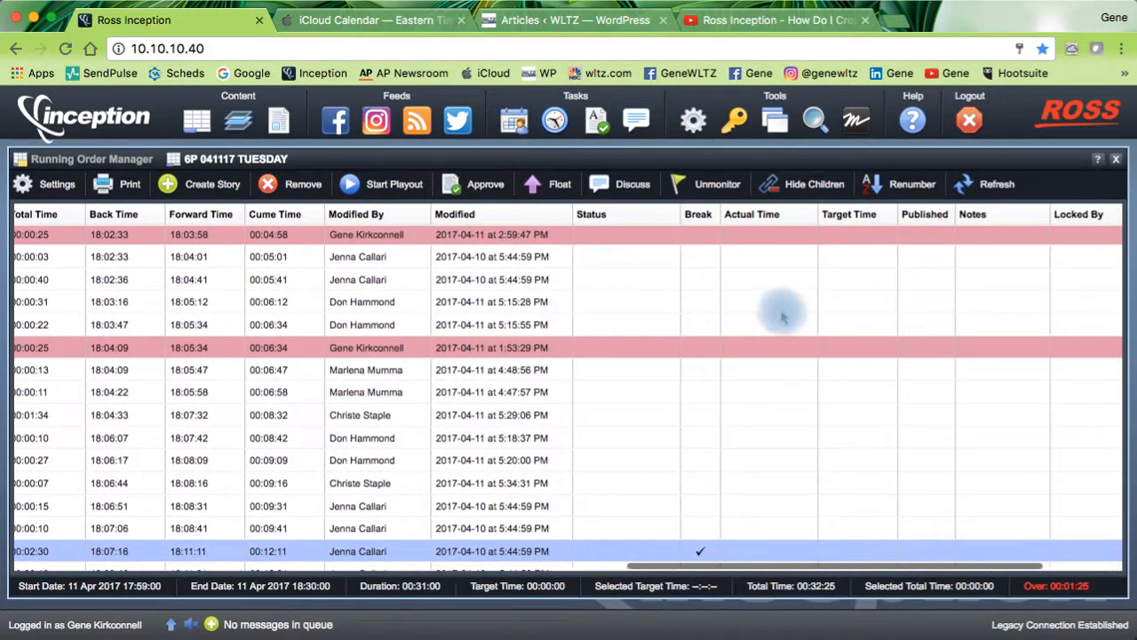
scroll(584, 355, left, 20)
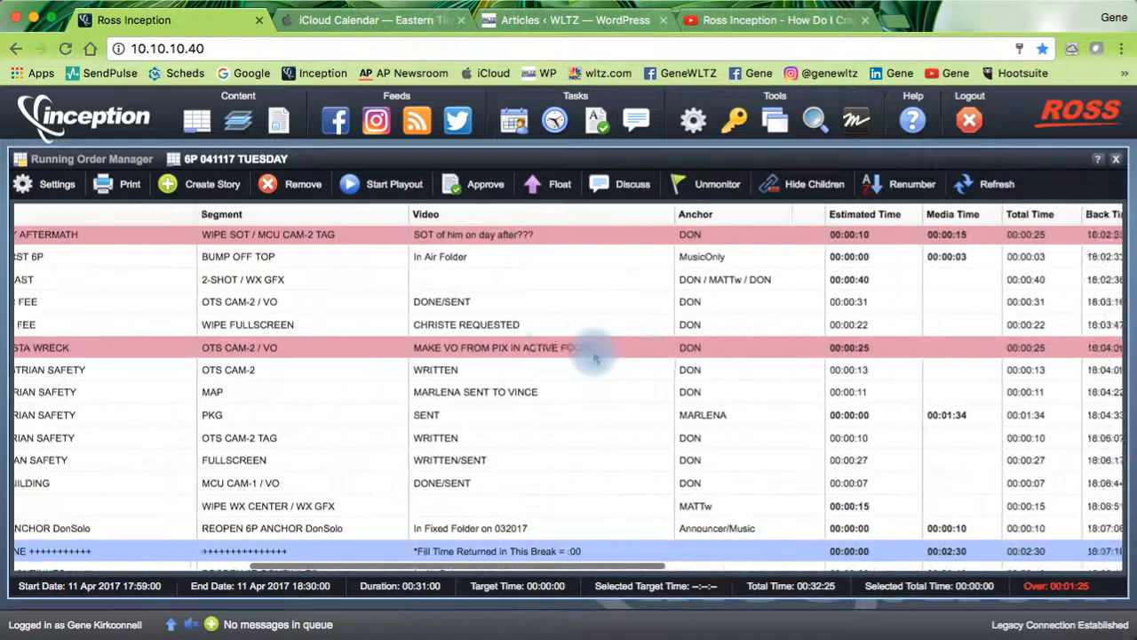